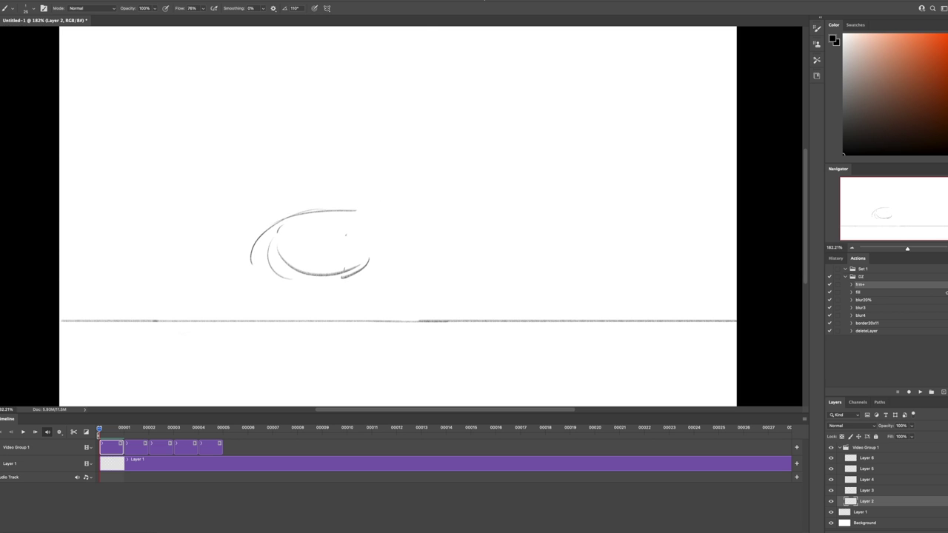
# Rough in the running animal's legs, tail, back and head, with front legs reaching the ground.
pyautogui.moveTo(278, 219); pyautogui.dragTo(186, 299)
pyautogui.moveTo(304, 281); pyautogui.dragTo(324, 303)
pyautogui.moveTo(288, 222)
pyautogui.mouseDown()
pyautogui.moveTo(385, 215)
pyautogui.moveTo(404, 240)
pyautogui.mouseUp()
pyautogui.moveTo(385, 262)
pyautogui.mouseDown()
pyautogui.moveTo(393, 285)
pyautogui.moveTo(448, 320)
pyautogui.mouseUp()
pyautogui.moveTo(396, 236); pyautogui.dragTo(443, 280)
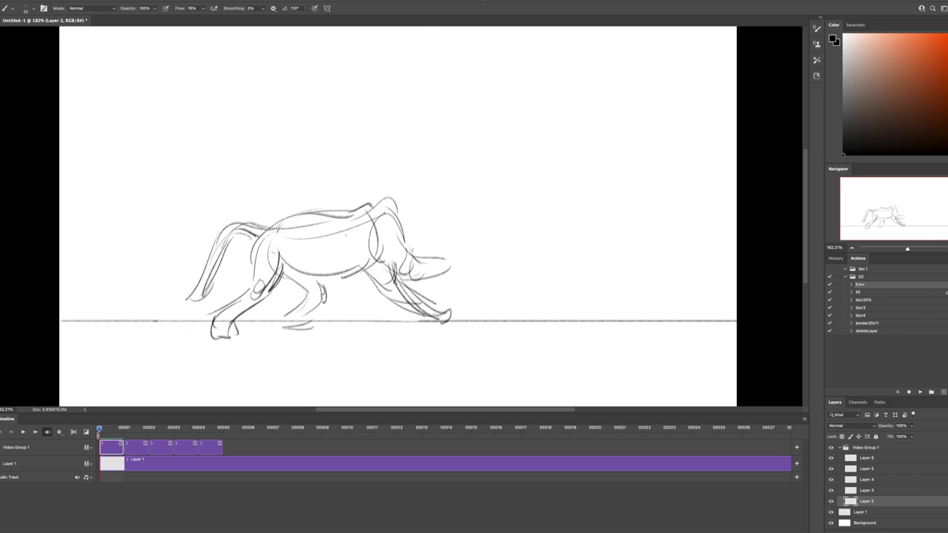
pyautogui.moveTo(400, 256); pyautogui.dragTo(481, 290)
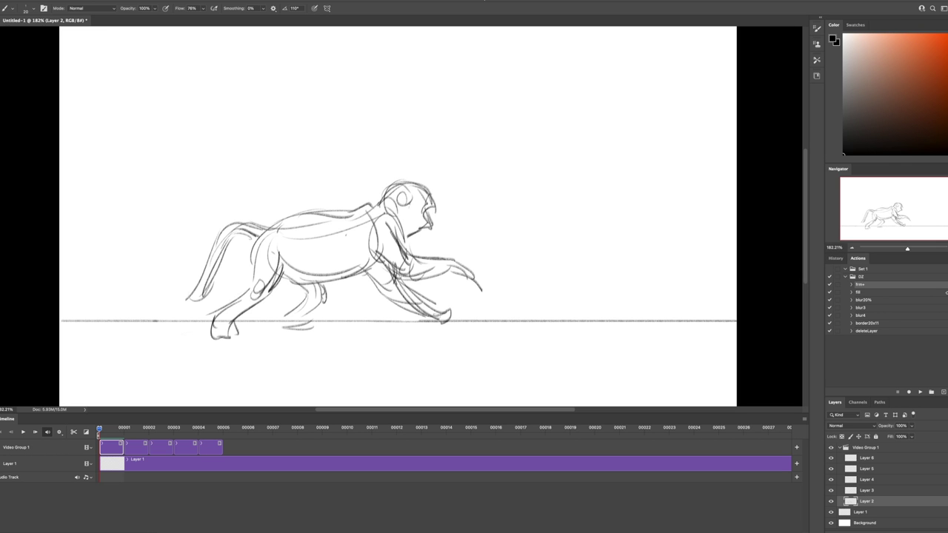
# Darken the belly and hind-foot lines, then advance to frame 00001 with the sketch ghosted.
pyautogui.moveTo(376, 251); pyautogui.dragTo(291, 283)
pyautogui.moveTo(284, 329); pyautogui.dragTo(317, 332)
pyautogui.moveTo(337, 277); pyautogui.dragTo(278, 285)
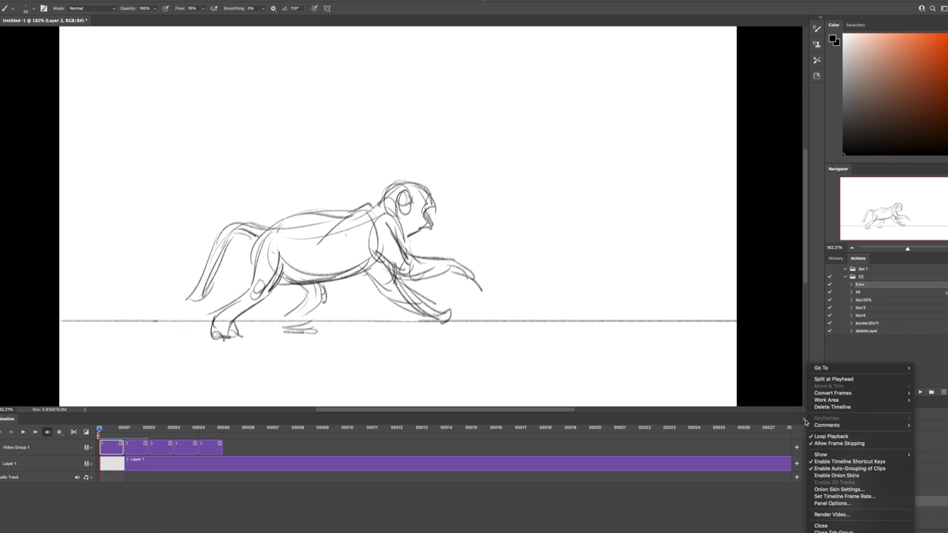
pyautogui.press('Right')
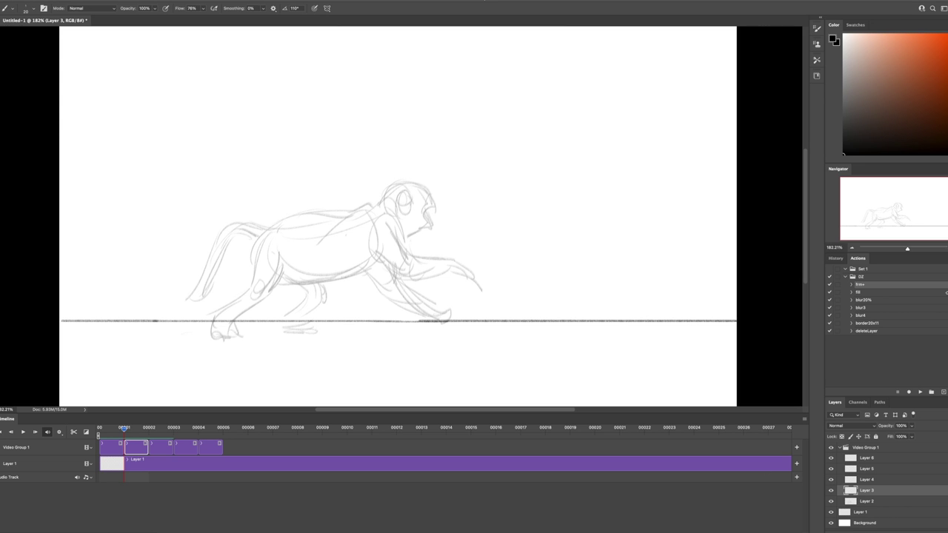
# On Layer 3, sketch the hind leg, back, belly and head, with the hind leg reaching the ground.
pyautogui.moveTo(281, 252); pyautogui.dragTo(203, 309)
pyautogui.moveTo(296, 201)
pyautogui.mouseDown()
pyautogui.moveTo(259, 248)
pyautogui.moveTo(367, 281)
pyautogui.mouseUp()
pyautogui.moveTo(282, 200)
pyautogui.mouseDown()
pyautogui.moveTo(383, 220)
pyautogui.moveTo(430, 211)
pyautogui.mouseUp()
pyautogui.moveTo(400, 231); pyautogui.dragTo(419, 277)
pyautogui.moveTo(281, 256); pyautogui.dragTo(250, 344)
pyautogui.moveTo(304, 259); pyautogui.dragTo(259, 326)
pyautogui.moveTo(296, 215); pyautogui.dragTo(288, 251)
pyautogui.moveTo(340, 241); pyautogui.dragTo(330, 277)
pyautogui.moveTo(406, 288); pyautogui.dragTo(437, 291)
# Add a ground shadow under the feet and a dark tail stroke on frame 1.
pyautogui.moveTo(214, 337); pyautogui.dragTo(398, 337)
pyautogui.moveTo(258, 348); pyautogui.dragTo(420, 352)
pyautogui.moveTo(275, 337); pyautogui.dragTo(400, 338)
pyautogui.moveTo(222, 266); pyautogui.dragTo(282, 198)
# On frame 2's layer, sketch the oval torso and front and hind legs, then play back to check.
pyautogui.press('Right')
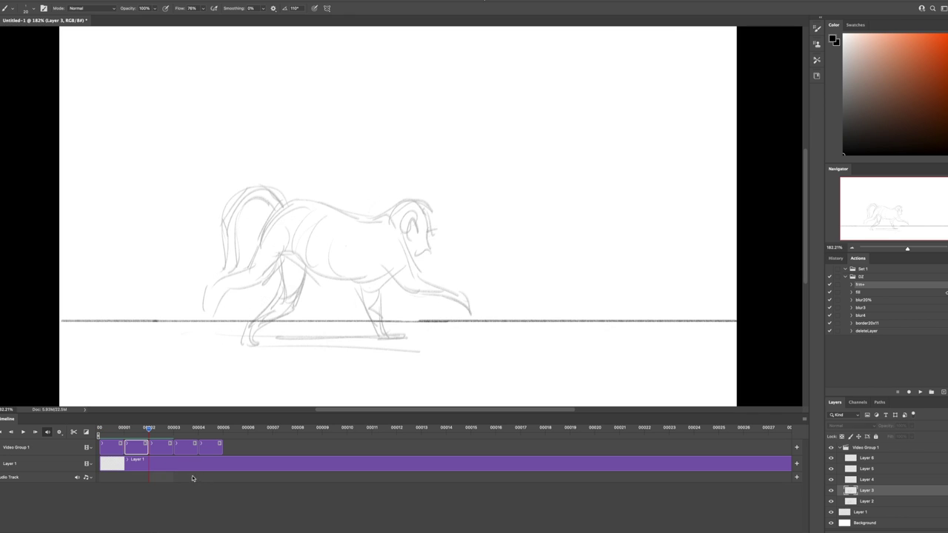
pyautogui.hotkey('alt', ']')
pyautogui.moveTo(296, 200); pyautogui.dragTo(359, 286)
pyautogui.moveTo(303, 204)
pyautogui.mouseDown()
pyautogui.moveTo(396, 267)
pyautogui.moveTo(437, 345)
pyautogui.mouseUp()
pyautogui.moveTo(392, 266); pyautogui.dragTo(399, 311)
pyautogui.moveTo(333, 352); pyautogui.dragTo(457, 348)
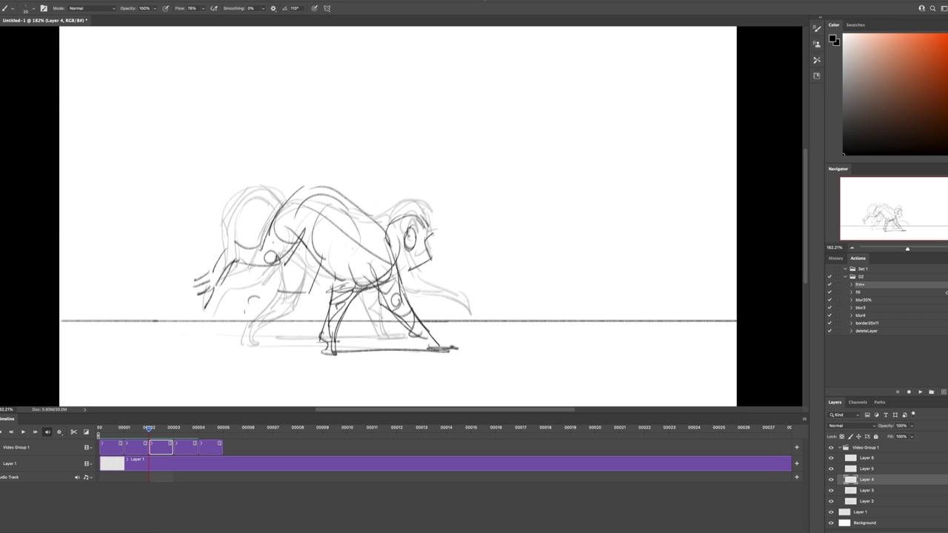
pyautogui.moveTo(290, 257); pyautogui.dragTo(244, 339)
pyautogui.moveTo(317, 257); pyautogui.dragTo(271, 309)
pyautogui.press('space')
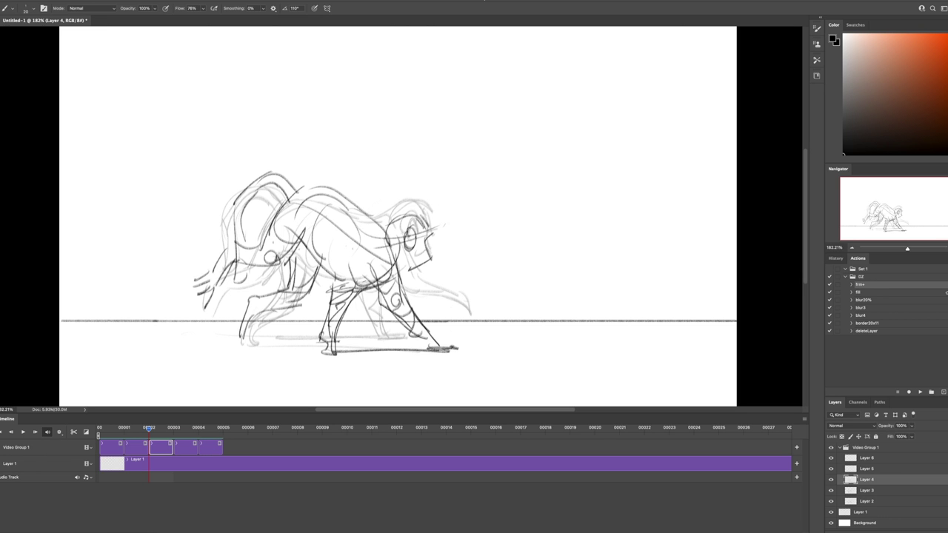
pyautogui.press('space')
# On frame 3's layer, sketch the ground line, back and haunch curves.
pyautogui.hotkey('alt', ']')
pyautogui.moveTo(221, 357); pyautogui.dragTo(375, 355)
pyautogui.moveTo(336, 197); pyautogui.dragTo(385, 217)
pyautogui.moveTo(273, 210); pyautogui.dragTo(303, 259)
pyautogui.moveTo(300, 226); pyautogui.dragTo(305, 259)
# Draw the frame 3 back, shoulder and front-leg lines, plus hind legs down to the ground.
pyautogui.moveTo(285, 225); pyautogui.dragTo(280, 304)
pyautogui.moveTo(326, 216); pyautogui.dragTo(299, 295)
pyautogui.moveTo(295, 212); pyautogui.dragTo(394, 252)
pyautogui.moveTo(342, 275); pyautogui.dragTo(311, 324)
pyautogui.moveTo(359, 260); pyautogui.dragTo(376, 351)
pyautogui.moveTo(368, 285); pyautogui.dragTo(383, 351)
pyautogui.moveTo(383, 347); pyautogui.dragTo(404, 345)
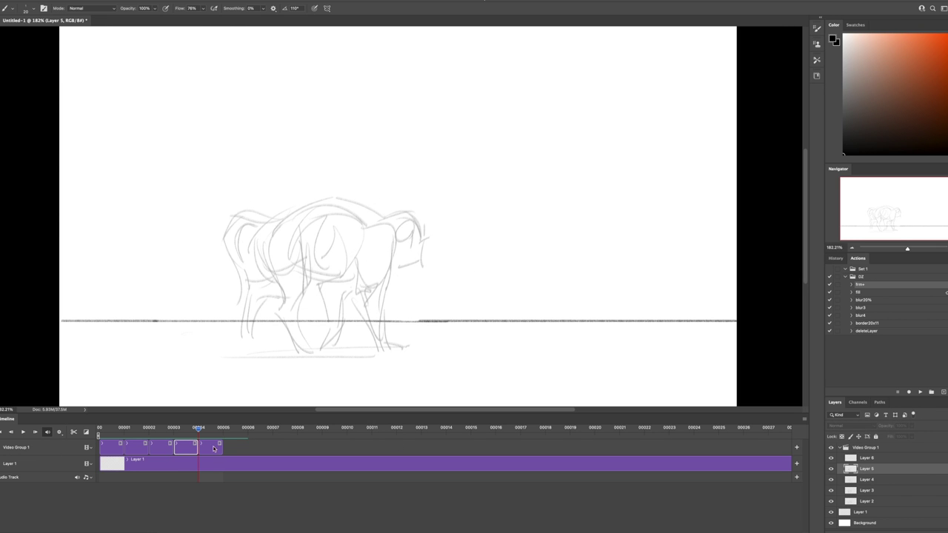
# On frame 4, redraw the leg, shoulder, back, belly and rump after undoing a misplaced stroke.
pyautogui.hotkey('alt', ']')
pyautogui.moveTo(306, 223); pyautogui.dragTo(263, 266)
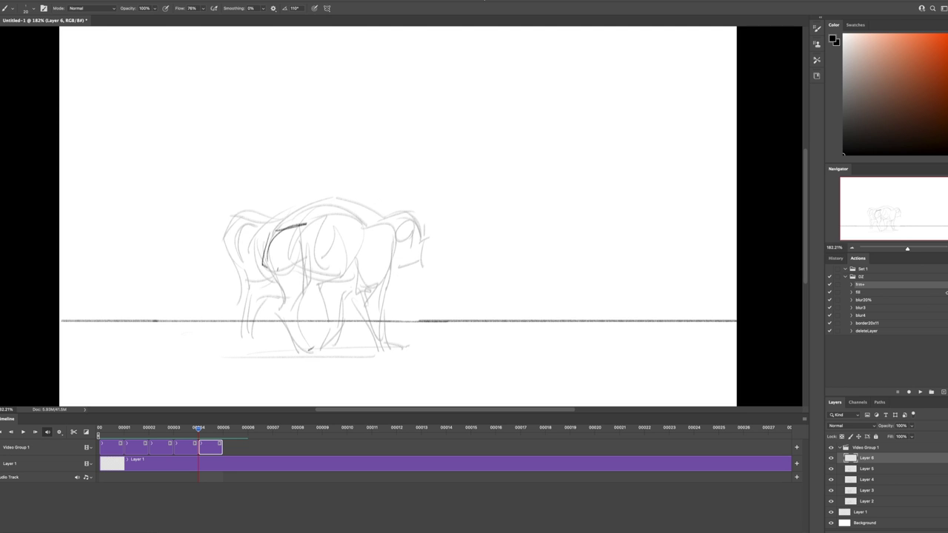
pyautogui.hotkey('ctrl', 'z')
pyautogui.moveTo(256, 233); pyautogui.dragTo(299, 359)
pyautogui.moveTo(305, 231); pyautogui.dragTo(266, 281)
pyautogui.moveTo(253, 233); pyautogui.dragTo(370, 217)
pyautogui.moveTo(385, 219); pyautogui.dragTo(374, 271)
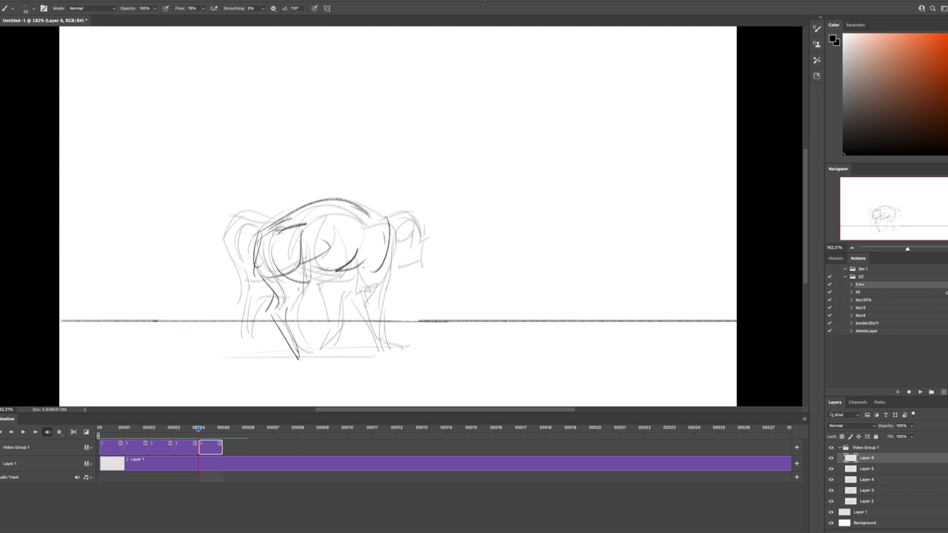
pyautogui.press('space')
pyautogui.press('space')
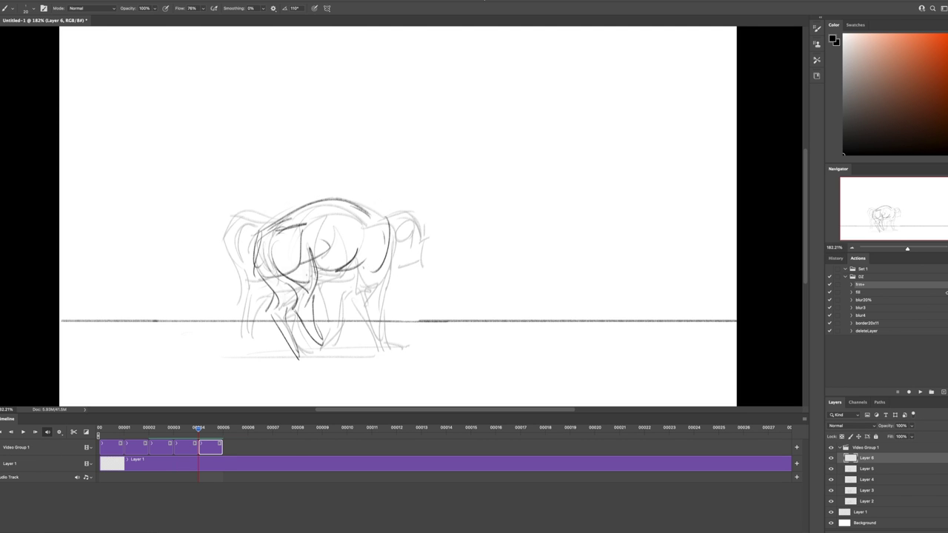
# Add the front legs, rear leg, back and ground line, then add new frame Layers 7–13.
pyautogui.moveTo(370, 223); pyautogui.dragTo(382, 326)
pyautogui.moveTo(348, 292); pyautogui.dragTo(400, 340)
pyautogui.moveTo(281, 224); pyautogui.dragTo(216, 256)
pyautogui.moveTo(219, 251); pyautogui.dragTo(248, 320)
pyautogui.moveTo(342, 356); pyautogui.dragTo(405, 353)
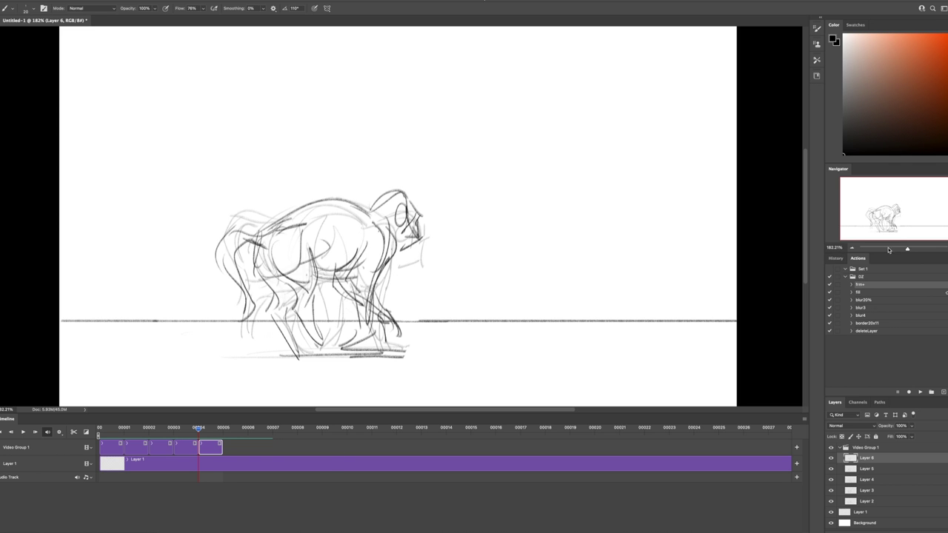
pyautogui.press('F2')
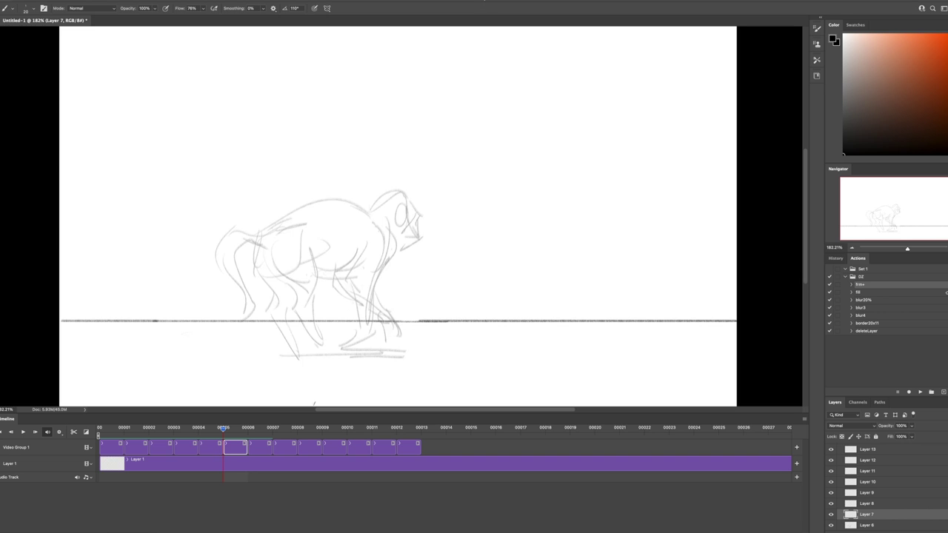
# On frame 5, sketch the back, belly curve, front legs, tail, head and chest.
pyautogui.moveTo(329, 245)
pyautogui.mouseDown()
pyautogui.moveTo(296, 275)
pyautogui.moveTo(352, 221)
pyautogui.mouseUp()
pyautogui.moveTo(324, 245)
pyautogui.mouseDown()
pyautogui.moveTo(335, 268)
pyautogui.moveTo(252, 353)
pyautogui.mouseUp()
pyautogui.moveTo(300, 289); pyautogui.dragTo(270, 356)
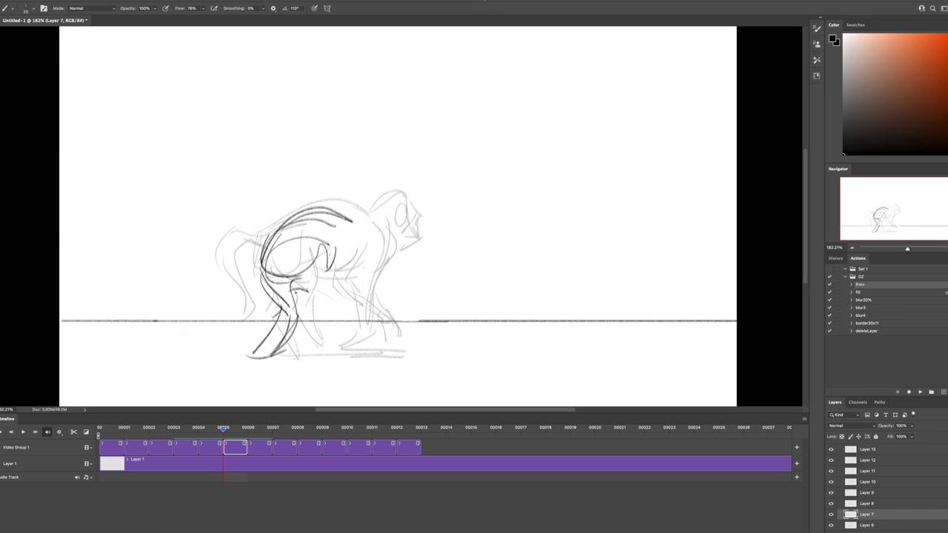
pyautogui.moveTo(329, 259); pyautogui.dragTo(374, 361)
pyautogui.moveTo(274, 256); pyautogui.dragTo(206, 337)
pyautogui.moveTo(363, 233); pyautogui.dragTo(337, 278)
pyautogui.moveTo(323, 211); pyautogui.dragTo(387, 194)
pyautogui.moveTo(381, 206)
pyautogui.mouseDown()
pyautogui.moveTo(389, 270)
pyautogui.moveTo(433, 322)
pyautogui.mouseUp()
# Draw the front legs reaching forward to the ground, then preview the animation.
pyautogui.moveTo(348, 263)
pyautogui.mouseDown()
pyautogui.moveTo(425, 337)
pyautogui.moveTo(445, 331)
pyautogui.mouseUp()
pyautogui.moveTo(315, 282); pyautogui.dragTo(255, 361)
pyautogui.moveTo(292, 244); pyautogui.dragTo(274, 278)
pyautogui.moveTo(377, 192); pyautogui.dragTo(382, 248)
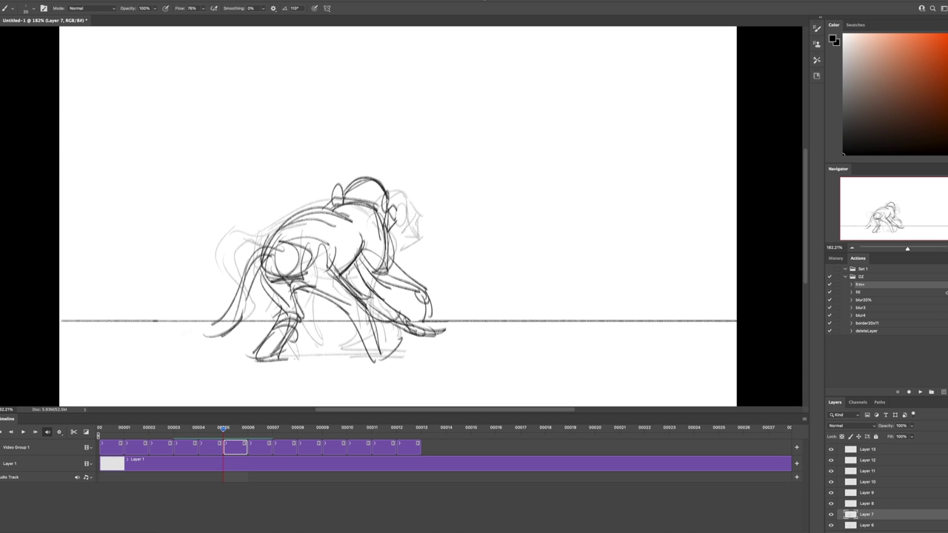
pyautogui.press('space')
pyautogui.press('space')
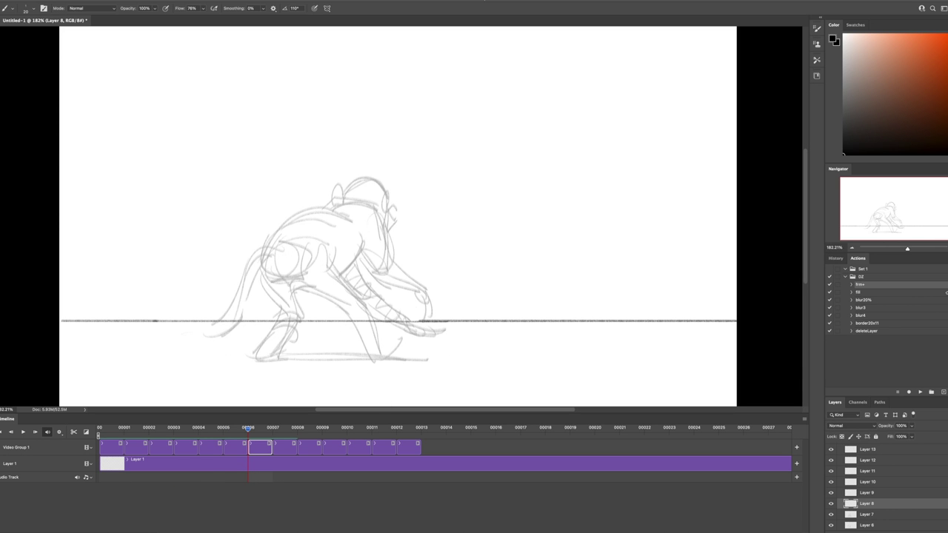
# On frame 6, draw the hip, hind legs, back curve, front arm and tail.
pyautogui.moveTo(354, 246); pyautogui.dragTo(293, 272)
pyautogui.moveTo(351, 278); pyautogui.dragTo(363, 359)
pyautogui.moveTo(344, 315); pyautogui.dragTo(329, 355)
pyautogui.moveTo(296, 248); pyautogui.dragTo(389, 215)
pyautogui.moveTo(292, 267)
pyautogui.mouseDown()
pyautogui.moveTo(354, 235)
pyautogui.moveTo(448, 281)
pyautogui.moveTo(444, 298)
pyautogui.mouseUp()
pyautogui.moveTo(315, 226)
pyautogui.mouseDown()
pyautogui.moveTo(245, 256)
pyautogui.moveTo(216, 311)
pyautogui.mouseUp()
pyautogui.moveTo(226, 296); pyautogui.dragTo(218, 361)
pyautogui.moveTo(326, 281); pyautogui.dragTo(248, 344)
# Add a hind leg, head outline and ground shadow, play back, and step to frame 7.
pyautogui.moveTo(366, 326); pyautogui.dragTo(384, 348)
pyautogui.moveTo(341, 207)
pyautogui.mouseDown()
pyautogui.moveTo(388, 185)
pyautogui.moveTo(388, 226)
pyautogui.mouseUp()
pyautogui.moveTo(233, 357); pyautogui.dragTo(400, 366)
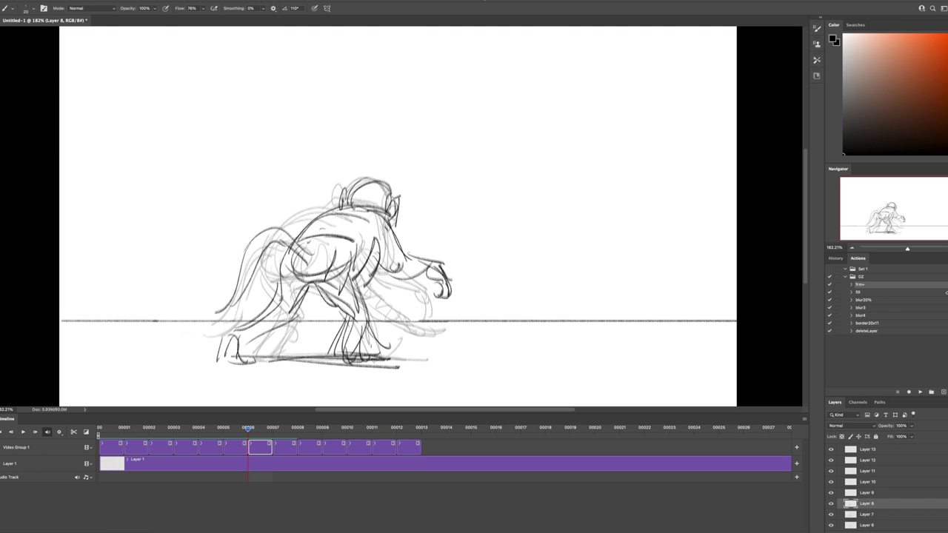
pyautogui.press('space')
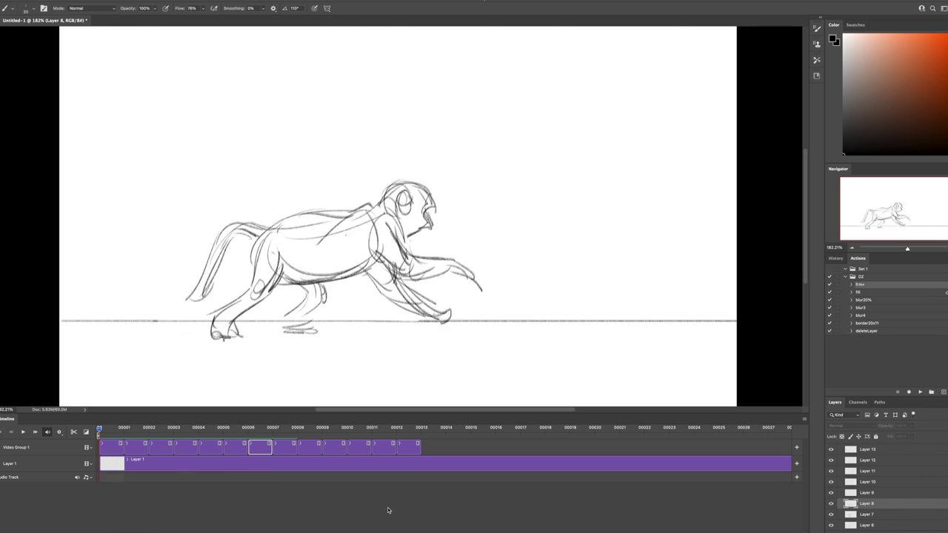
pyautogui.press('Right')
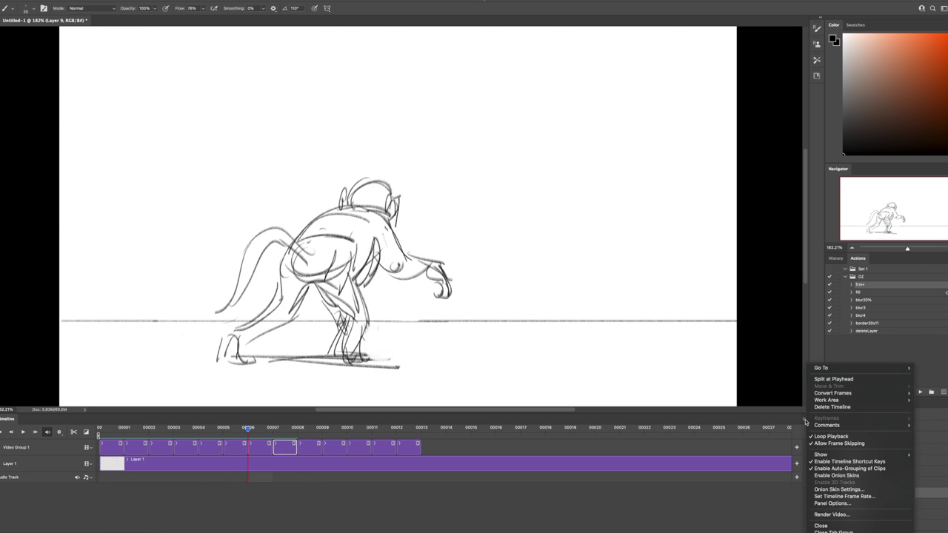
pyautogui.press('Left')
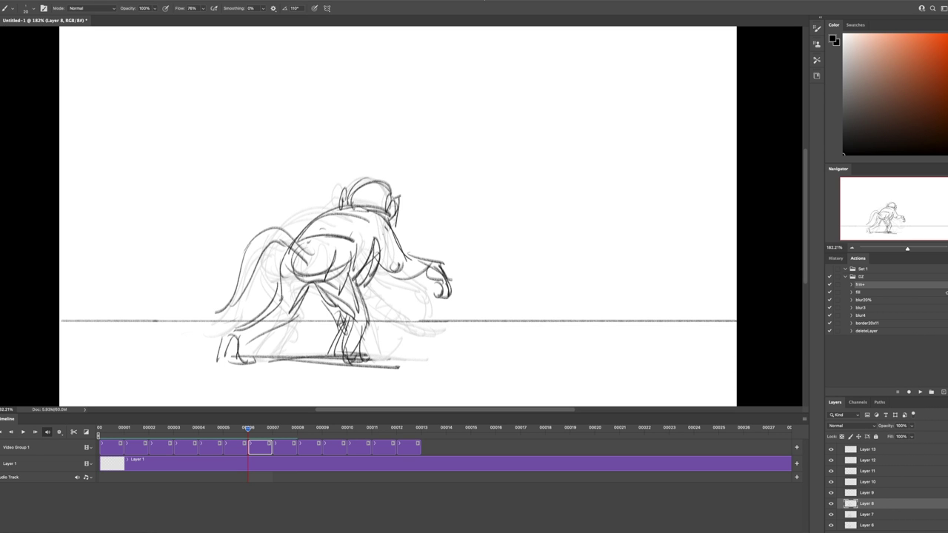
pyautogui.press('Right')
# Sketch a pose with head, neck, body contour, crossing legs and a ground line.
pyautogui.moveTo(348, 237); pyautogui.dragTo(396, 268)
pyautogui.moveTo(296, 305)
pyautogui.mouseDown()
pyautogui.moveTo(387, 216)
pyautogui.moveTo(431, 304)
pyautogui.moveTo(392, 354)
pyautogui.mouseUp()
pyautogui.moveTo(386, 216); pyautogui.dragTo(415, 365)
pyautogui.moveTo(370, 226); pyautogui.dragTo(292, 312)
pyautogui.moveTo(329, 216); pyautogui.dragTo(384, 200)
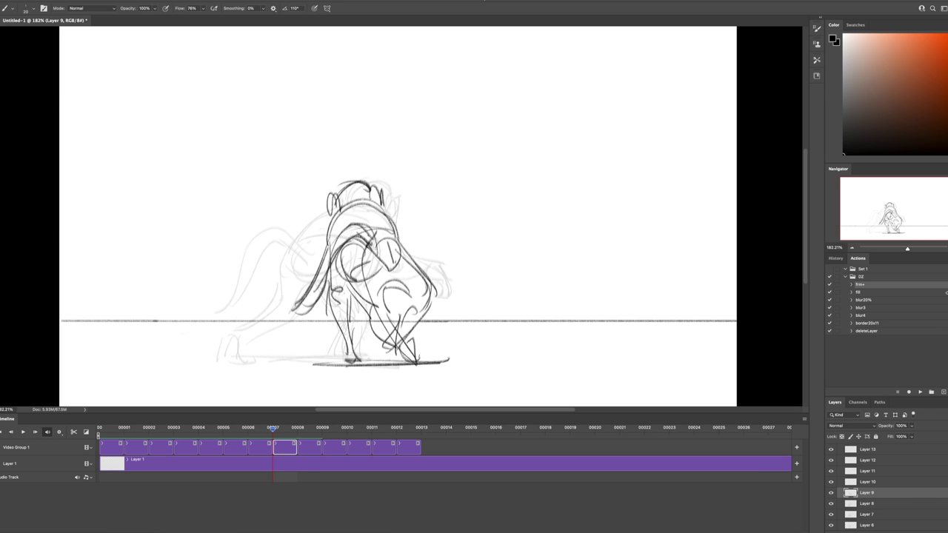
pyautogui.moveTo(313, 364); pyautogui.dragTo(448, 359)
pyautogui.moveTo(388, 217); pyautogui.dragTo(427, 265)
# On the next frame, draw the body arcs with an arm reaching right and a grounded foot.
pyautogui.press('Right')
pyautogui.moveTo(384, 203)
pyautogui.mouseDown()
pyautogui.moveTo(351, 214)
pyautogui.moveTo(296, 356)
pyautogui.mouseUp()
pyautogui.moveTo(335, 292); pyautogui.dragTo(393, 222)
pyautogui.moveTo(338, 225)
pyautogui.mouseDown()
pyautogui.moveTo(375, 199)
pyautogui.moveTo(468, 357)
pyautogui.mouseUp()
pyautogui.moveTo(425, 256); pyautogui.dragTo(465, 284)
pyautogui.moveTo(433, 292); pyautogui.dragTo(517, 331)
pyautogui.moveTo(457, 343); pyautogui.dragTo(478, 368)
pyautogui.moveTo(416, 362); pyautogui.dragTo(485, 367)
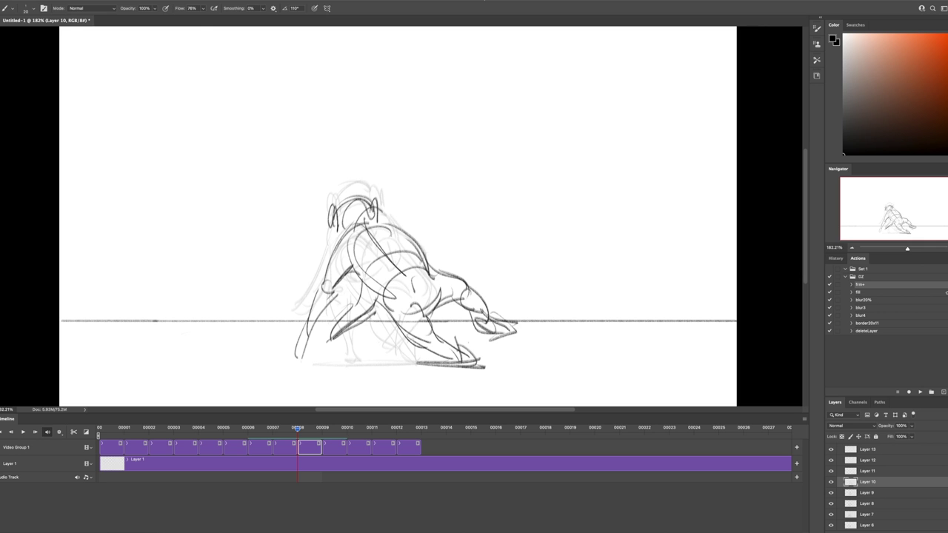
# Play back the animation, then start the next frame with back curve, head arc and arm.
pyautogui.press('space')
pyautogui.press('space')
pyautogui.press('Right')
pyautogui.moveTo(365, 272); pyautogui.dragTo(433, 311)
pyautogui.moveTo(351, 235); pyautogui.dragTo(397, 216)
pyautogui.moveTo(347, 245); pyautogui.dragTo(289, 339)
pyautogui.moveTo(353, 275); pyautogui.dragTo(292, 344)
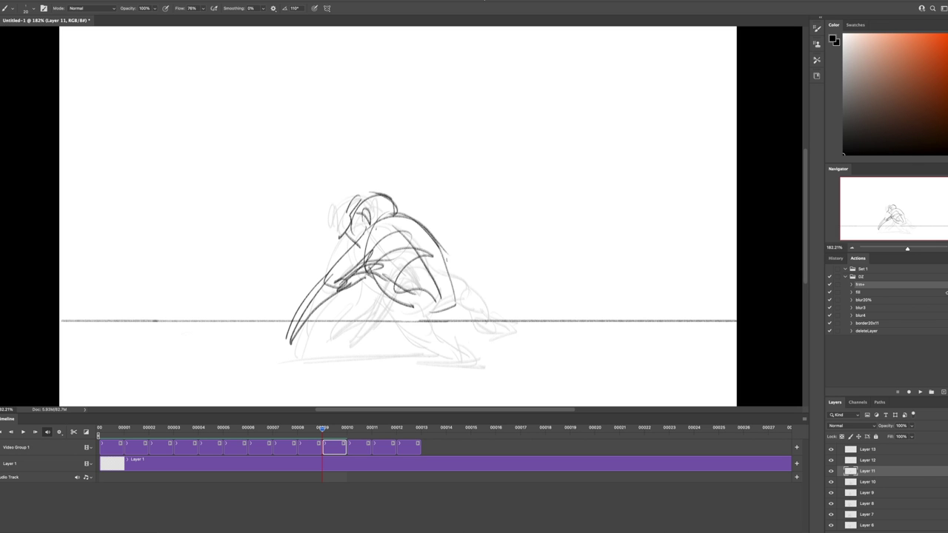
# Complete that frame's arms, legs, feet, back and ground line.
pyautogui.moveTo(392, 216); pyautogui.dragTo(462, 279)
pyautogui.moveTo(388, 311); pyautogui.dragTo(425, 361)
pyautogui.moveTo(466, 288); pyautogui.dragTo(488, 353)
pyautogui.moveTo(452, 267); pyautogui.dragTo(369, 335)
pyautogui.moveTo(382, 286); pyautogui.dragTo(323, 339)
pyautogui.moveTo(307, 319); pyautogui.dragTo(284, 347)
pyautogui.moveTo(392, 218); pyautogui.dragTo(490, 361)
# On frame 10, draw the back line, torso loop, legs, knee loop, front hand and ground stroke.
pyautogui.press('space')
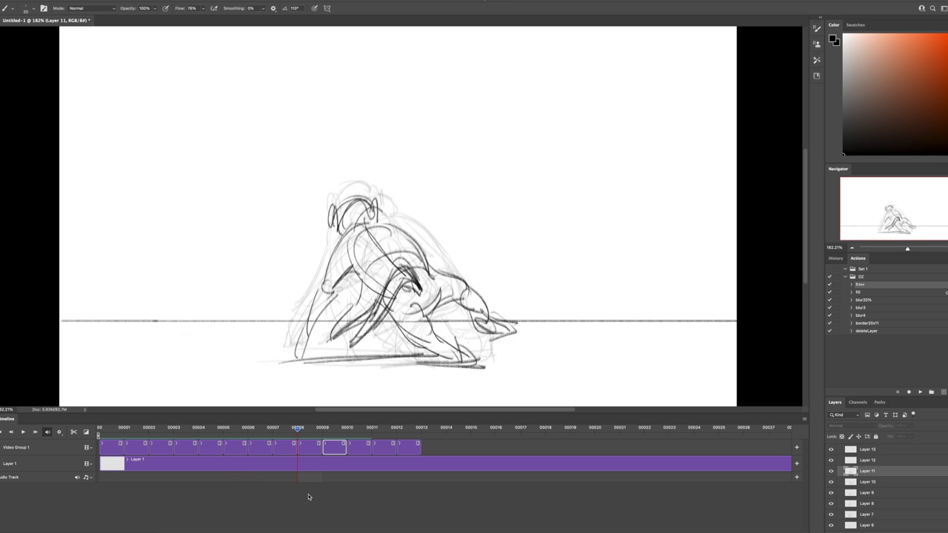
pyautogui.press('space')
pyautogui.moveTo(437, 222); pyautogui.dragTo(456, 299)
pyautogui.moveTo(394, 213); pyautogui.dragTo(407, 290)
pyautogui.moveTo(343, 211); pyautogui.dragTo(370, 194)
pyautogui.moveTo(382, 209); pyautogui.dragTo(453, 285)
pyautogui.moveTo(379, 292); pyautogui.dragTo(400, 362)
pyautogui.moveTo(444, 326); pyautogui.dragTo(444, 363)
pyautogui.moveTo(474, 280); pyautogui.dragTo(445, 337)
pyautogui.moveTo(370, 266)
pyautogui.mouseDown()
pyautogui.moveTo(325, 337)
pyautogui.moveTo(392, 292)
pyautogui.mouseUp()
pyautogui.moveTo(342, 363); pyautogui.dragTo(476, 357)
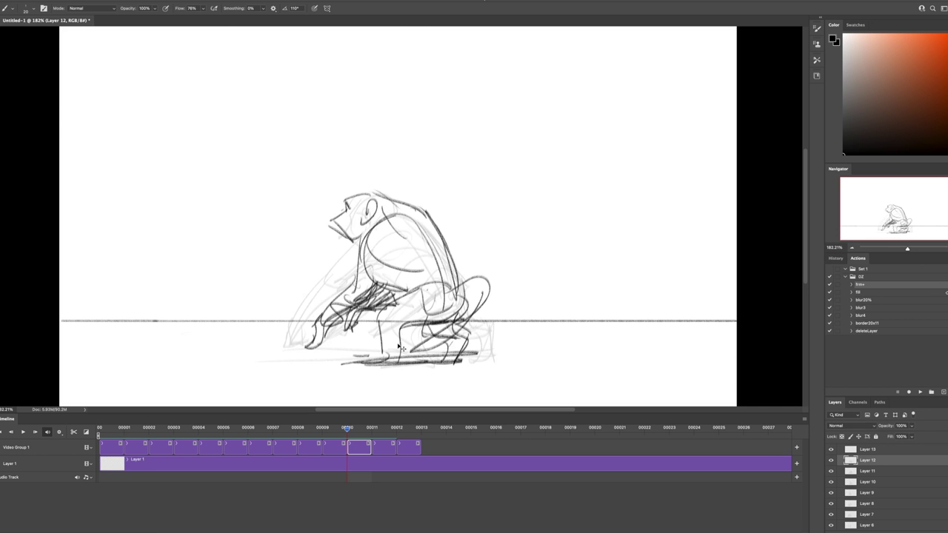
# Compare against frame 9, then on frame 11 draw ground strokes and the back curve.
pyautogui.press('Left')
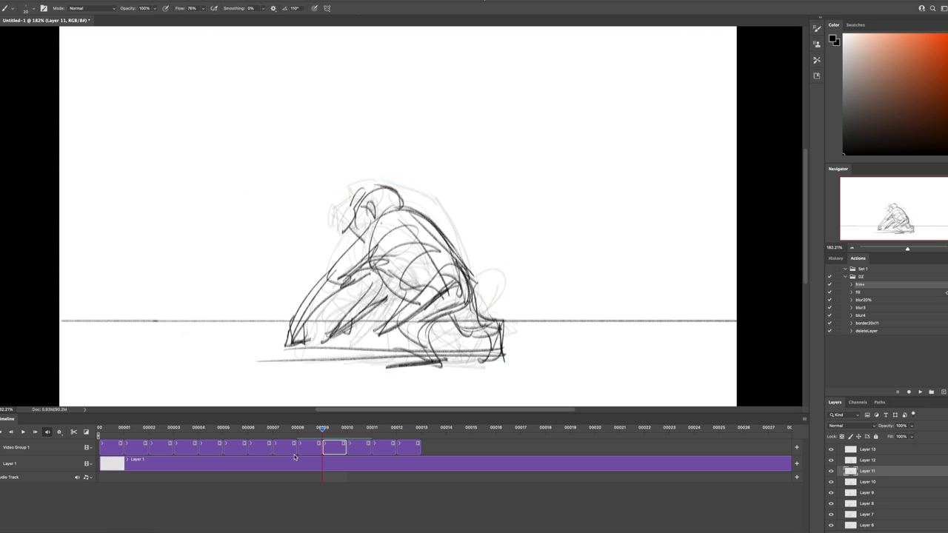
pyautogui.press('Left')
pyautogui.press('Right')
pyautogui.press('Right')
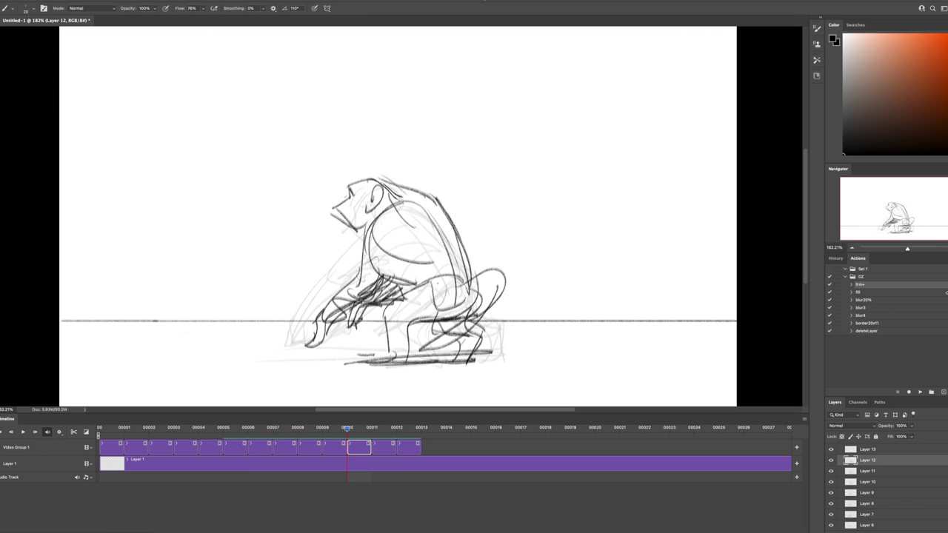
pyautogui.press('Right')
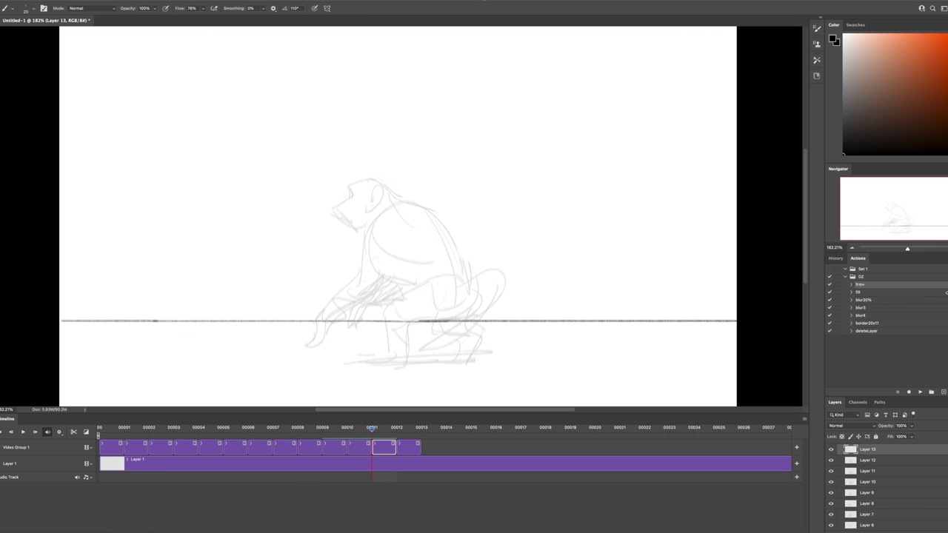
pyautogui.moveTo(342, 355); pyautogui.dragTo(451, 352)
pyautogui.moveTo(356, 363); pyautogui.dragTo(433, 361)
pyautogui.moveTo(417, 193); pyautogui.dragTo(438, 208)
pyautogui.moveTo(429, 194)
pyautogui.mouseDown()
pyautogui.moveTo(468, 231)
pyautogui.moveTo(483, 315)
pyautogui.moveTo(363, 356)
pyautogui.mouseUp()
# Add the thigh, foot, shin, and an arm and hand reaching down to the ground on frame 11.
pyautogui.moveTo(463, 320); pyautogui.dragTo(373, 355)
pyautogui.moveTo(480, 248); pyautogui.dragTo(485, 314)
pyautogui.moveTo(390, 258); pyautogui.dragTo(348, 333)
pyautogui.moveTo(374, 266)
pyautogui.mouseDown()
pyautogui.moveTo(307, 300)
pyautogui.moveTo(310, 311)
pyautogui.mouseUp()
pyautogui.moveTo(370, 248); pyautogui.dragTo(340, 289)
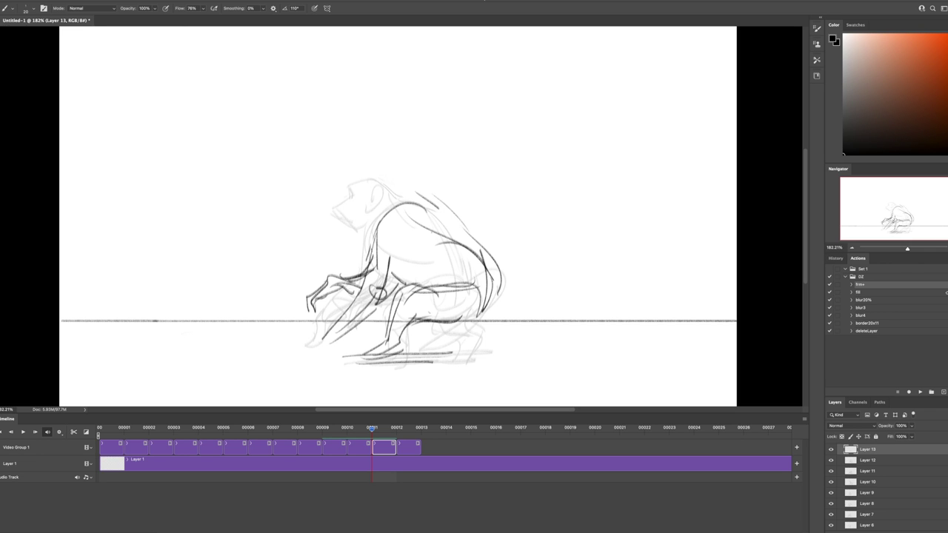
pyautogui.moveTo(370, 181); pyautogui.dragTo(411, 208)
# Reinforce frame 11's back, tail, legs, arms and ground line.
pyautogui.moveTo(425, 209)
pyautogui.mouseDown()
pyautogui.moveTo(484, 278)
pyautogui.moveTo(544, 310)
pyautogui.mouseUp()
pyautogui.moveTo(481, 311); pyautogui.dragTo(426, 356)
pyautogui.moveTo(493, 355); pyautogui.dragTo(275, 364)
pyautogui.moveTo(442, 227); pyautogui.dragTo(459, 276)
pyautogui.moveTo(376, 255); pyautogui.dragTo(318, 348)
pyautogui.moveTo(449, 240); pyautogui.dragTo(391, 275)
pyautogui.moveTo(385, 206); pyautogui.dragTo(480, 273)
pyautogui.moveTo(444, 223); pyautogui.dragTo(490, 307)
# Add frame 12 and draw the back, belly, arms reaching to the ground, lower leg and hip.
pyautogui.hotkey('ctrl', 'shift', 'alt', 'n')
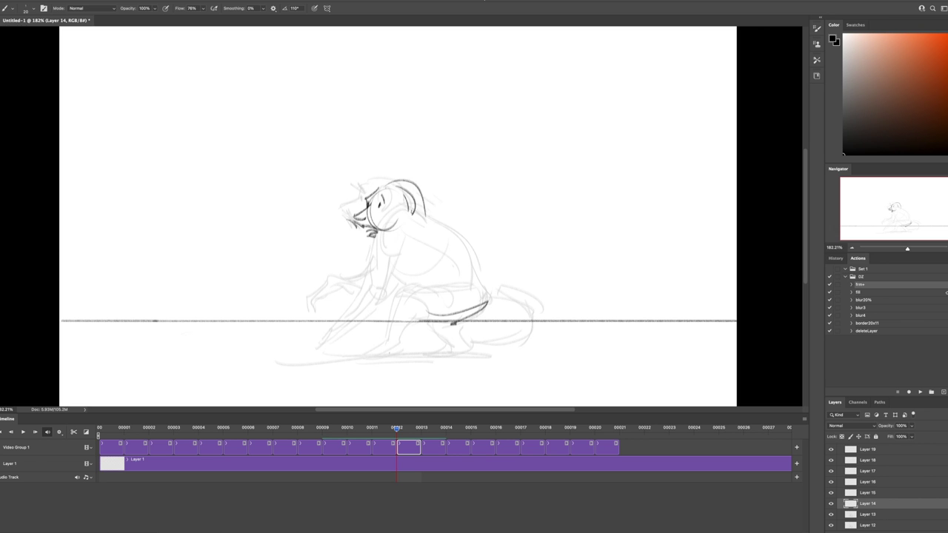
pyautogui.moveTo(422, 211); pyautogui.dragTo(472, 244)
pyautogui.moveTo(449, 238); pyautogui.dragTo(421, 287)
pyautogui.moveTo(418, 226); pyautogui.dragTo(377, 300)
pyautogui.moveTo(409, 252); pyautogui.dragTo(325, 350)
pyautogui.moveTo(431, 240); pyautogui.dragTo(339, 352)
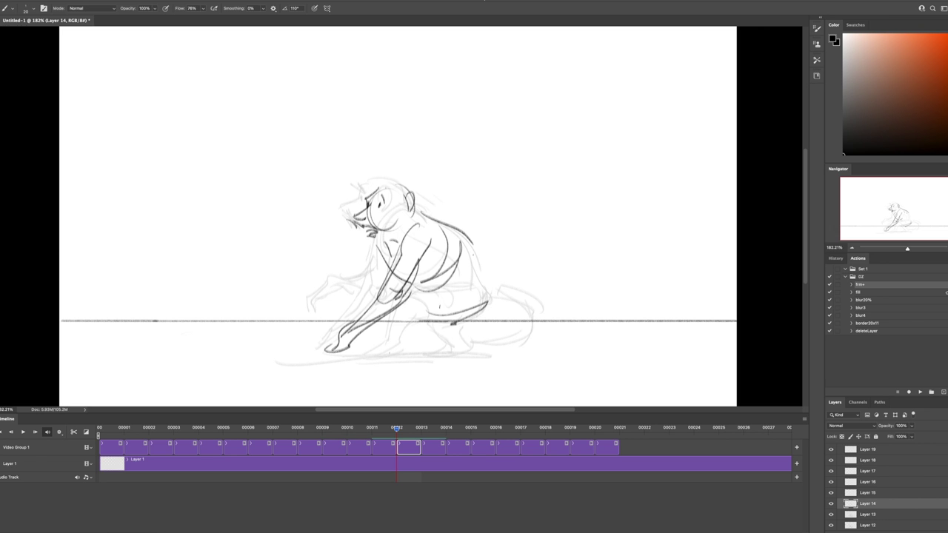
pyautogui.moveTo(444, 299); pyautogui.dragTo(400, 350)
pyautogui.moveTo(427, 314); pyautogui.dragTo(483, 291)
# Finish frame 12 with rear leg and foot, tail, head outline and ground stroke, then advance to frame 13.
pyautogui.moveTo(474, 241); pyautogui.dragTo(489, 304)
pyautogui.moveTo(481, 298); pyautogui.dragTo(522, 346)
pyautogui.moveTo(511, 280); pyautogui.dragTo(544, 348)
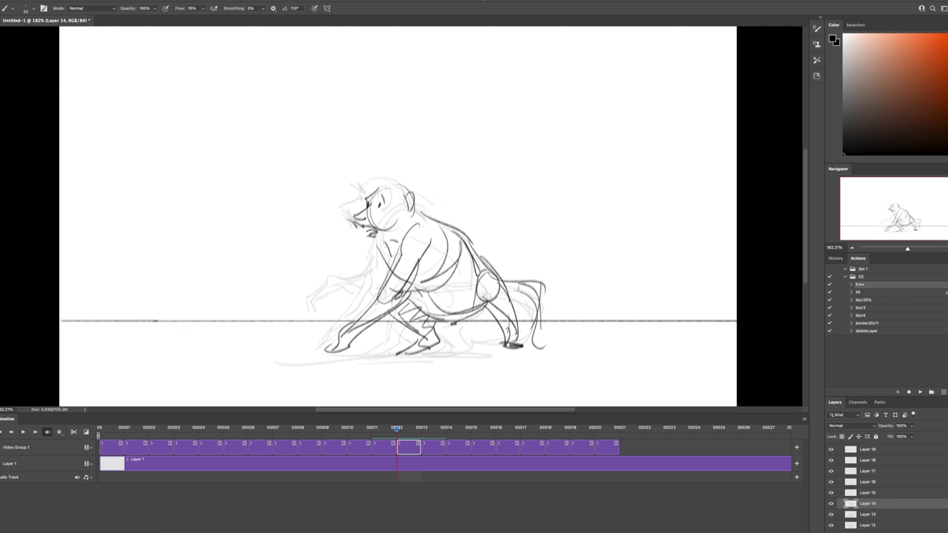
pyautogui.moveTo(382, 270); pyautogui.dragTo(370, 296)
pyautogui.moveTo(471, 245); pyautogui.dragTo(422, 323)
pyautogui.moveTo(382, 194); pyautogui.dragTo(410, 209)
pyautogui.moveTo(317, 358); pyautogui.dragTo(517, 347)
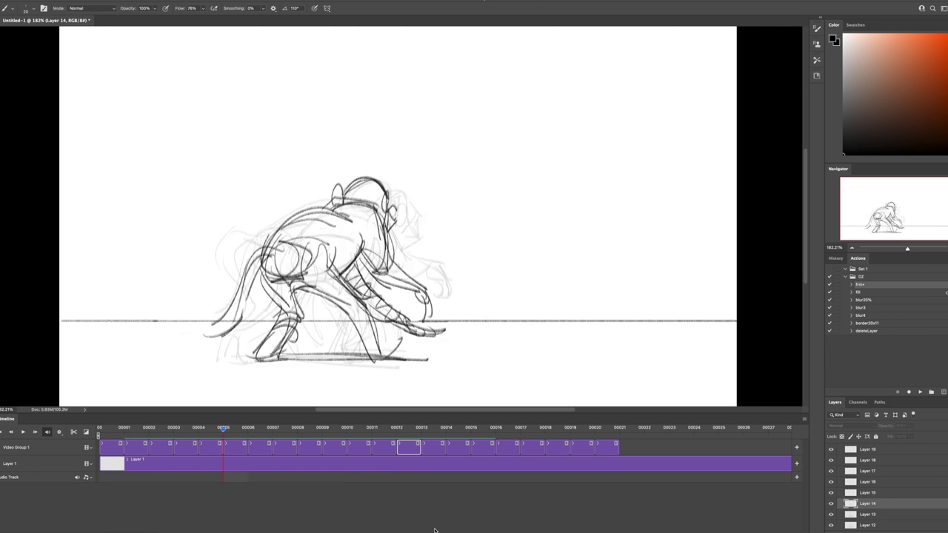
pyautogui.press('Right')
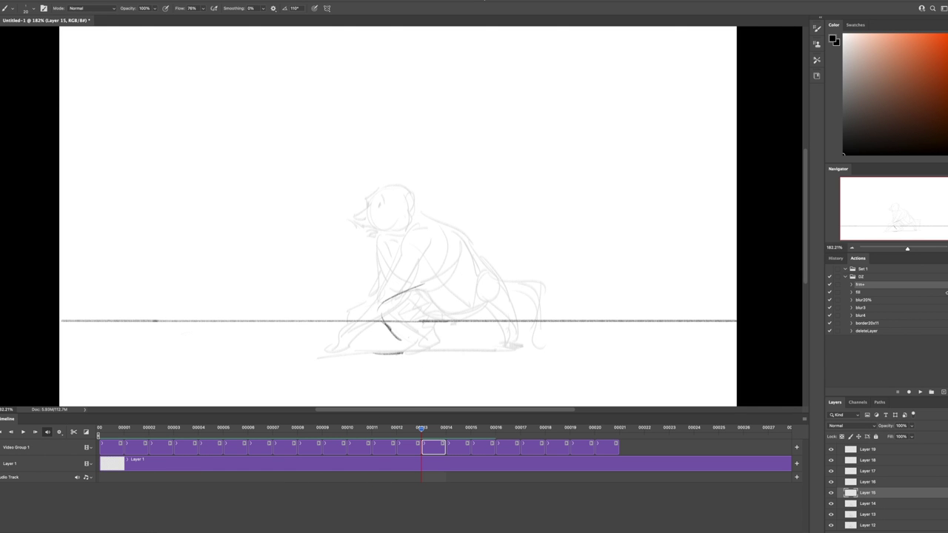
# On frame 13, draw the hip circle, inner body curves, long legs and the head and face.
pyautogui.moveTo(444, 217); pyautogui.dragTo(443, 219)
pyautogui.moveTo(463, 237)
pyautogui.mouseDown()
pyautogui.moveTo(415, 293)
pyautogui.moveTo(330, 348)
pyautogui.mouseUp()
pyautogui.moveTo(415, 289); pyautogui.dragTo(326, 348)
pyautogui.moveTo(437, 244); pyautogui.dragTo(400, 295)
pyautogui.moveTo(444, 222); pyautogui.dragTo(463, 266)
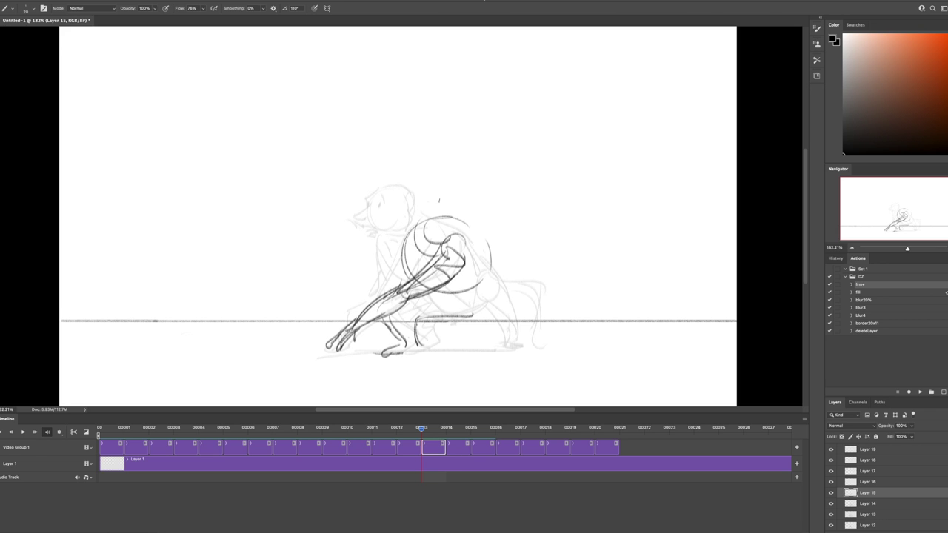
pyautogui.moveTo(468, 234); pyautogui.dragTo(443, 250)
pyautogui.moveTo(426, 207); pyautogui.dragTo(418, 239)
pyautogui.moveTo(423, 216); pyautogui.dragTo(459, 208)
pyautogui.moveTo(416, 214); pyautogui.dragTo(429, 247)
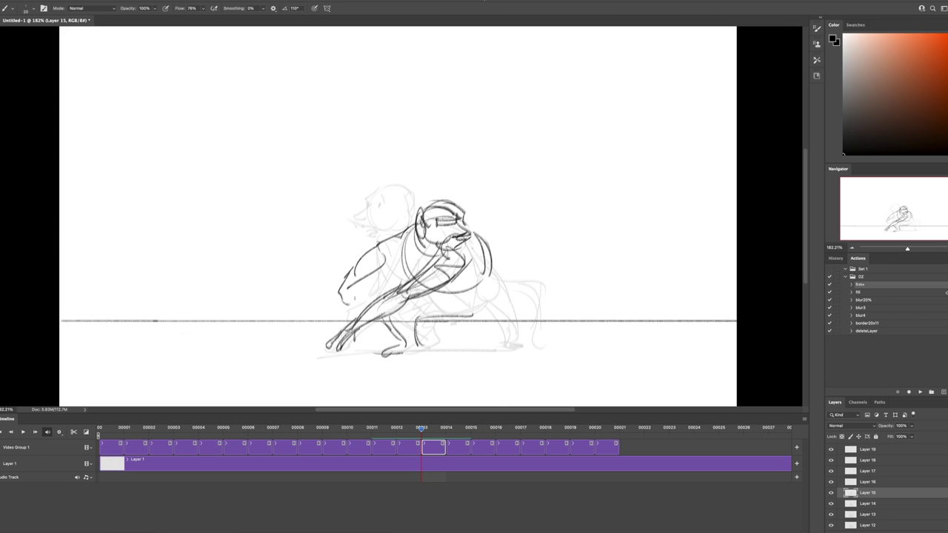
# Add frame 13's back-body curve, hind leg, long tail, foot and ground shadow.
pyautogui.moveTo(440, 292); pyautogui.dragTo(518, 282)
pyautogui.moveTo(489, 281)
pyautogui.mouseDown()
pyautogui.moveTo(492, 344)
pyautogui.moveTo(514, 349)
pyautogui.mouseUp()
pyautogui.moveTo(485, 303); pyautogui.dragTo(588, 270)
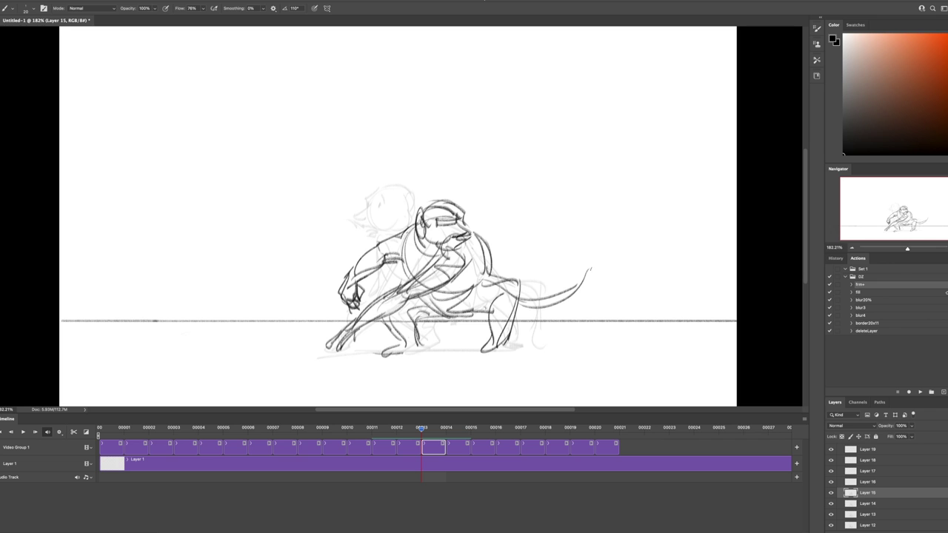
pyautogui.moveTo(482, 352); pyautogui.dragTo(518, 341)
pyautogui.moveTo(363, 354); pyautogui.dragTo(532, 352)
# On frame 14, draw the chest, back line, front and hind legs, and darken the head.
pyautogui.press('Right')
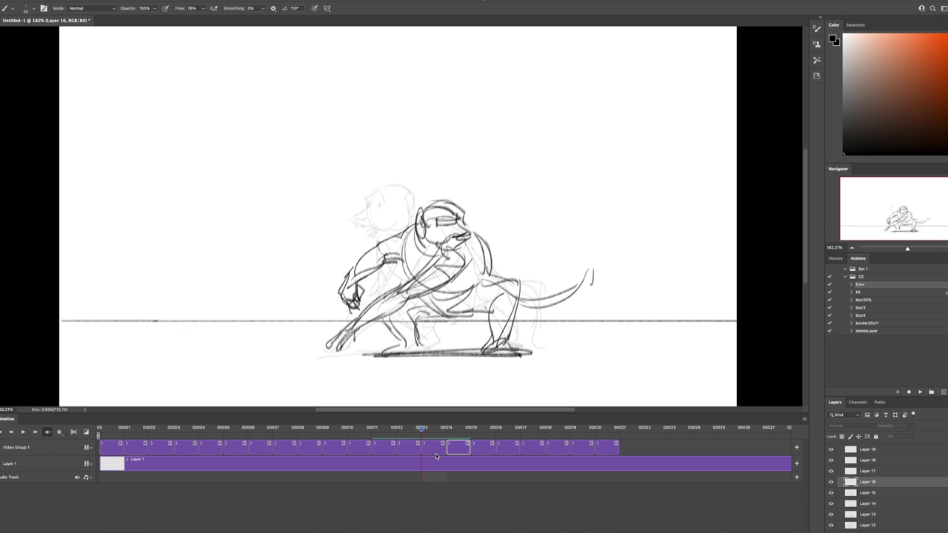
pyautogui.moveTo(518, 294); pyautogui.dragTo(498, 345)
pyautogui.moveTo(442, 231); pyautogui.dragTo(480, 213)
pyautogui.moveTo(444, 253); pyautogui.dragTo(506, 261)
pyautogui.moveTo(400, 288)
pyautogui.mouseDown()
pyautogui.moveTo(434, 282)
pyautogui.moveTo(396, 348)
pyautogui.mouseUp()
pyautogui.moveTo(511, 303); pyautogui.dragTo(477, 354)
pyautogui.moveTo(488, 204); pyautogui.dragTo(474, 240)
pyautogui.moveTo(466, 216)
pyautogui.mouseDown()
pyautogui.moveTo(380, 254)
pyautogui.moveTo(374, 293)
pyautogui.mouseUp()
# Undo a stray stroke, then add frame 14's torso and arm loop, legs, ground lines and tail.
pyautogui.hotkey('ctrl', 'z')
pyautogui.moveTo(506, 264)
pyautogui.mouseDown()
pyautogui.moveTo(452, 351)
pyautogui.moveTo(403, 354)
pyautogui.mouseUp()
pyautogui.moveTo(459, 255); pyautogui.dragTo(399, 348)
pyautogui.moveTo(423, 222); pyautogui.dragTo(458, 231)
pyautogui.moveTo(473, 281); pyautogui.dragTo(581, 290)
pyautogui.moveTo(503, 318); pyautogui.dragTo(570, 296)
# On blank frame 15, rough in the head, back arc, body loop and legs.
pyautogui.press('Right')
pyautogui.moveTo(453, 253); pyautogui.dragTo(530, 205)
pyautogui.moveTo(549, 201); pyautogui.dragTo(588, 244)
pyautogui.moveTo(455, 254); pyautogui.dragTo(515, 296)
pyautogui.moveTo(511, 280); pyautogui.dragTo(467, 352)
pyautogui.moveTo(521, 305); pyautogui.dragTo(506, 353)
pyautogui.moveTo(460, 216); pyautogui.dragTo(456, 283)
pyautogui.moveTo(478, 244); pyautogui.dragTo(433, 300)
pyautogui.moveTo(475, 222); pyautogui.dragTo(519, 215)
# Complete frame 15 with arm, right-facing head, belly, front and hind legs, and a long ground shadow.
pyautogui.moveTo(485, 290); pyautogui.dragTo(552, 274)
pyautogui.moveTo(556, 202); pyautogui.dragTo(548, 241)
pyautogui.moveTo(555, 222); pyautogui.dragTo(599, 240)
pyautogui.moveTo(538, 289); pyautogui.dragTo(578, 263)
pyautogui.moveTo(570, 263)
pyautogui.mouseDown()
pyautogui.moveTo(592, 333)
pyautogui.moveTo(548, 349)
pyautogui.mouseUp()
pyautogui.moveTo(518, 289); pyautogui.dragTo(495, 350)
pyautogui.moveTo(440, 270); pyautogui.dragTo(381, 354)
pyautogui.moveTo(552, 222); pyautogui.dragTo(548, 281)
pyautogui.moveTo(585, 353); pyautogui.dragTo(377, 357)
pyautogui.moveTo(527, 354); pyautogui.dragTo(327, 360)
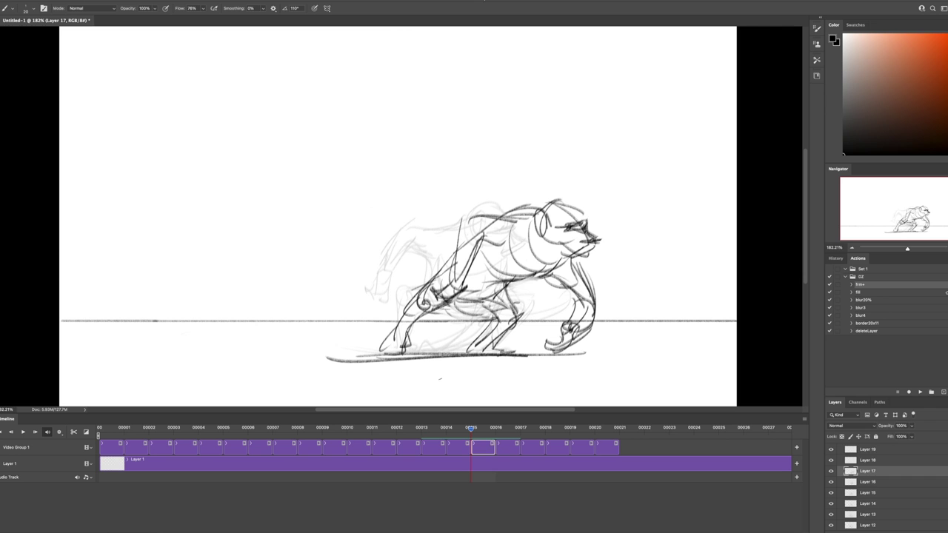
# On frame 16, sketch the monkey's ground line, back and leg strokes.
pyautogui.hotkey('alt', ']')
pyautogui.press('F2')
pyautogui.press('Return')
pyautogui.moveTo(449, 354); pyautogui.dragTo(562, 354)
pyautogui.moveTo(599, 222); pyautogui.dragTo(453, 277)
pyautogui.moveTo(453, 277); pyautogui.dragTo(440, 354)
pyautogui.moveTo(474, 266); pyautogui.dragTo(548, 348)
pyautogui.moveTo(495, 226); pyautogui.dragTo(335, 222)
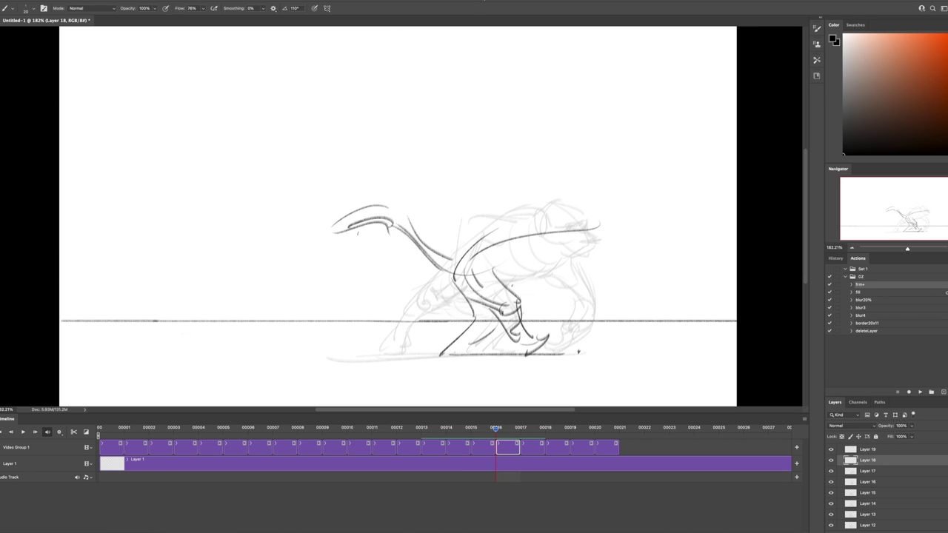
# Compare with frame 15, then add the raised tail, face, belly, snout, ear, front leg and shadow.
pyautogui.hotkey('alt', '[')
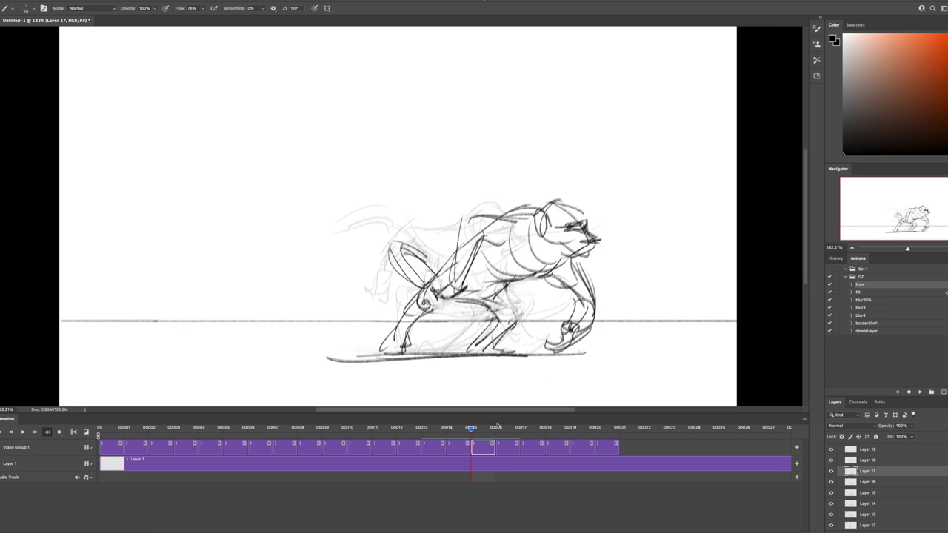
pyautogui.hotkey('alt', ']')
pyautogui.moveTo(385, 190); pyautogui.dragTo(453, 275)
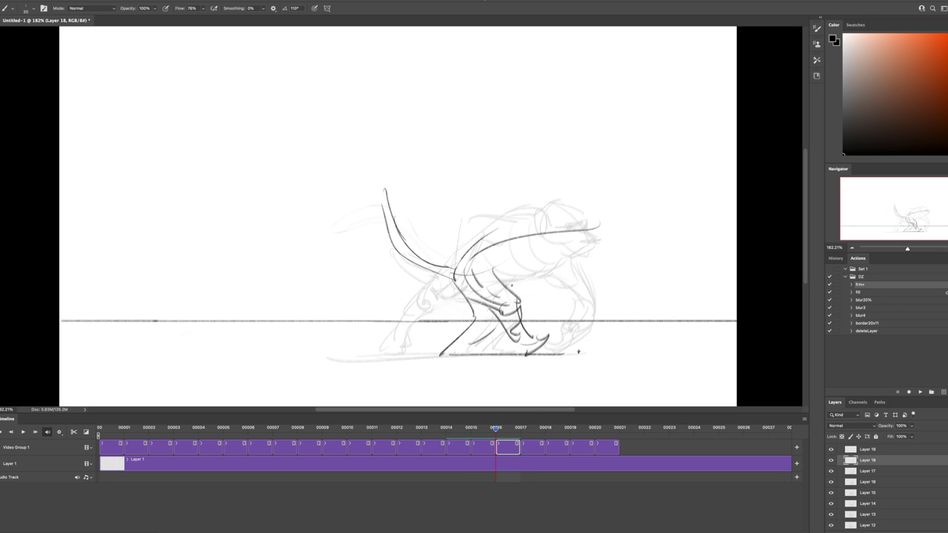
pyautogui.moveTo(511, 304); pyautogui.dragTo(572, 278)
pyautogui.moveTo(574, 239); pyautogui.dragTo(624, 299)
pyautogui.moveTo(440, 356); pyautogui.dragTo(474, 342)
pyautogui.moveTo(598, 299); pyautogui.dragTo(657, 313)
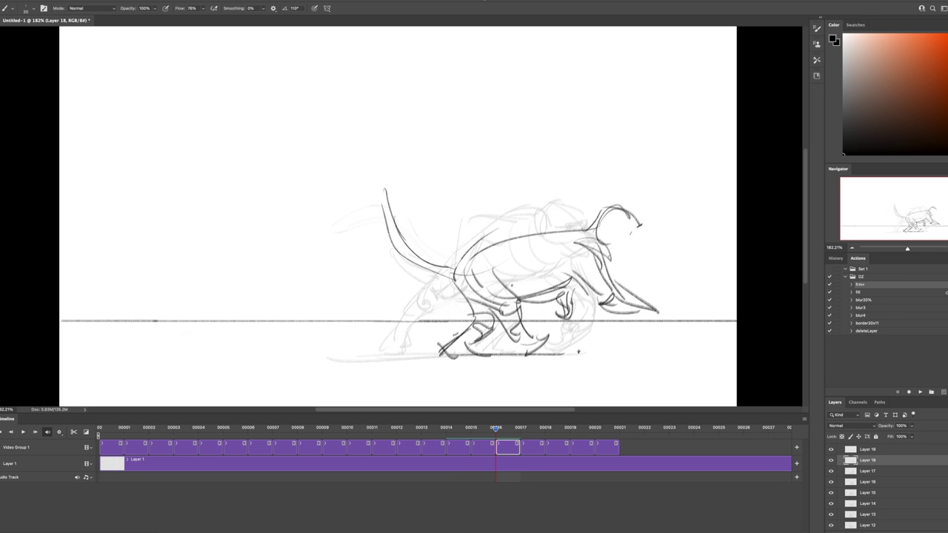
pyautogui.moveTo(601, 219); pyautogui.dragTo(614, 247)
pyautogui.moveTo(603, 296); pyautogui.dragTo(685, 320)
pyautogui.moveTo(548, 349); pyautogui.dragTo(613, 346)
pyautogui.moveTo(525, 235); pyautogui.dragTo(591, 225)
pyautogui.moveTo(474, 244); pyautogui.dragTo(570, 278)
# Reshape the monkey's head on frame 16 with a Lasso selection.
pyautogui.press('l')
pyautogui.moveTo(523, 215); pyautogui.dragTo(533, 193)
pyautogui.hotkey('ctrl', 'd')
# On frame 17, sketch the belly oval, back leg, belly and back curves, and hind legs.
pyautogui.press('b')
pyautogui.hotkey('alt', ']')
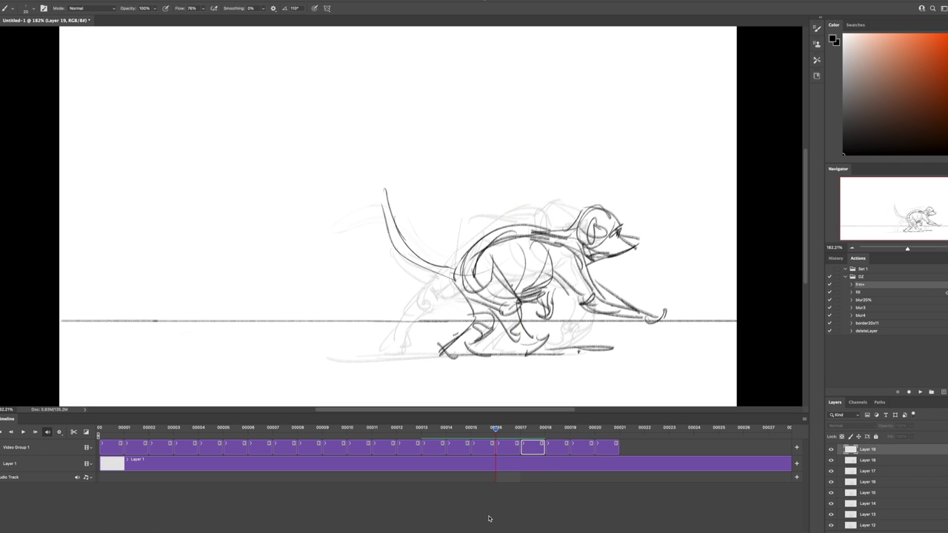
pyautogui.moveTo(536, 259); pyautogui.dragTo(441, 354)
pyautogui.click(504, 184)
pyautogui.moveTo(548, 268); pyautogui.dragTo(552, 315)
pyautogui.moveTo(495, 303)
pyautogui.mouseDown()
pyautogui.moveTo(531, 299)
pyautogui.moveTo(530, 349)
pyautogui.mouseUp()
pyautogui.moveTo(474, 270); pyautogui.dragTo(564, 238)
pyautogui.moveTo(593, 250)
pyautogui.mouseDown()
pyautogui.moveTo(574, 294)
pyautogui.moveTo(678, 335)
pyautogui.mouseUp()
# Add frame 17's reaching front arm, upturned tail, face, legs, hand and ground line.
pyautogui.moveTo(585, 293); pyautogui.dragTo(595, 307)
pyautogui.moveTo(495, 268); pyautogui.dragTo(368, 207)
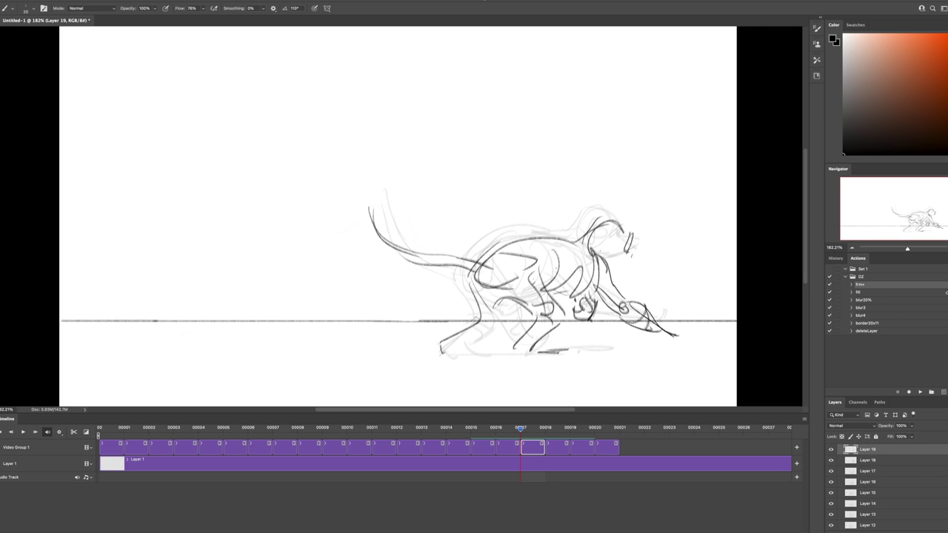
pyautogui.moveTo(629, 256); pyautogui.dragTo(638, 273)
pyautogui.moveTo(522, 306); pyautogui.dragTo(470, 352)
pyautogui.moveTo(552, 323); pyautogui.dragTo(539, 351)
pyautogui.moveTo(666, 330); pyautogui.dragTo(677, 342)
pyautogui.moveTo(562, 354); pyautogui.dragTo(711, 353)
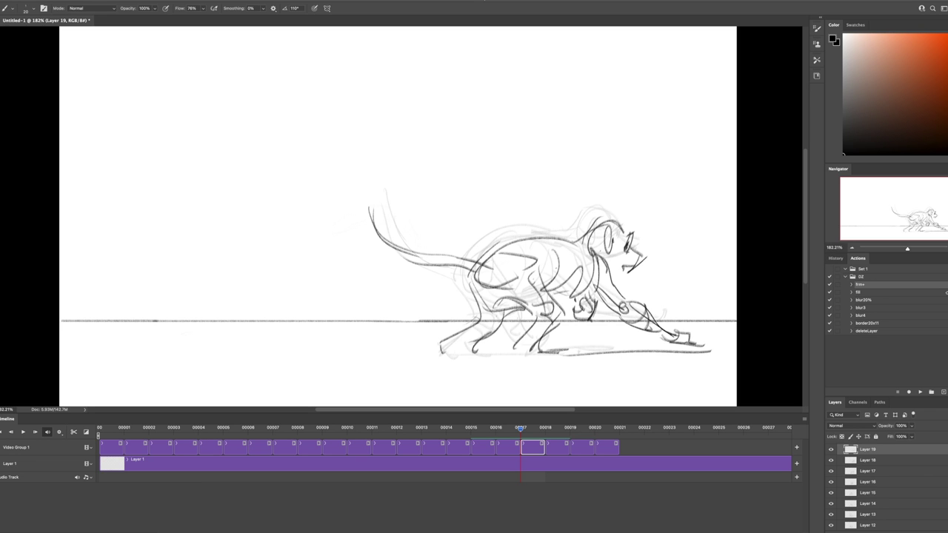
# Compare frames, then begin frame 18 with first body and leg strokes.
pyautogui.press('Left')
pyautogui.press('F2')
pyautogui.moveTo(527, 356); pyautogui.dragTo(539, 357)
pyautogui.moveTo(532, 280); pyautogui.dragTo(566, 254)
pyautogui.moveTo(543, 272); pyautogui.dragTo(555, 314)
pyautogui.moveTo(580, 274); pyautogui.dragTo(583, 319)
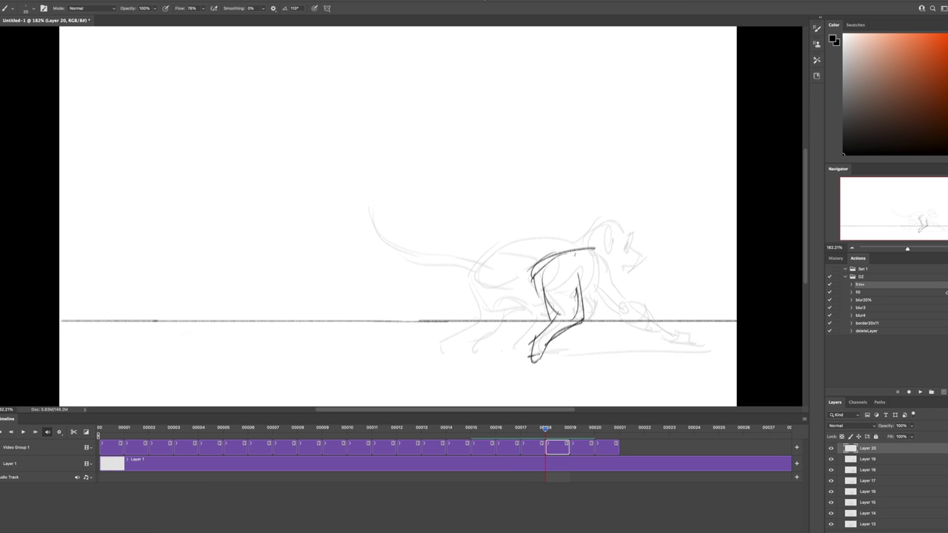
# Draw the frame 18 monkey's back, head, legs, shoulders and back line, redoing one stray leg stroke.
pyautogui.moveTo(534, 260); pyautogui.dragTo(650, 241)
pyautogui.moveTo(651, 245); pyautogui.dragTo(626, 302)
pyautogui.moveTo(532, 271); pyautogui.dragTo(470, 345)
pyautogui.hotkey('ctrl', 'z')
pyautogui.moveTo(552, 318); pyautogui.dragTo(521, 356)
pyautogui.moveTo(504, 229); pyautogui.dragTo(534, 259)
pyautogui.moveTo(435, 247); pyautogui.dragTo(533, 260)
pyautogui.moveTo(570, 252); pyautogui.dragTo(658, 237)
# Add the leaping monkey's legs, long ground line, head outline, eye and extra body strokes.
pyautogui.moveTo(419, 357); pyautogui.dragTo(620, 345)
pyautogui.moveTo(584, 296); pyautogui.dragTo(636, 252)
pyautogui.moveTo(648, 296); pyautogui.dragTo(703, 350)
pyautogui.moveTo(659, 222)
pyautogui.mouseDown()
pyautogui.moveTo(722, 248)
pyautogui.moveTo(681, 253)
pyautogui.mouseUp()
pyautogui.moveTo(699, 246); pyautogui.dragTo(710, 272)
pyautogui.moveTo(690, 232); pyautogui.dragTo(707, 225)
pyautogui.moveTo(460, 300); pyautogui.dragTo(663, 247)
pyautogui.moveTo(653, 236); pyautogui.dragTo(708, 219)
# On new frame 20, outline the oval body and leaping figure, checking against the previous frame.
pyautogui.press('F2')
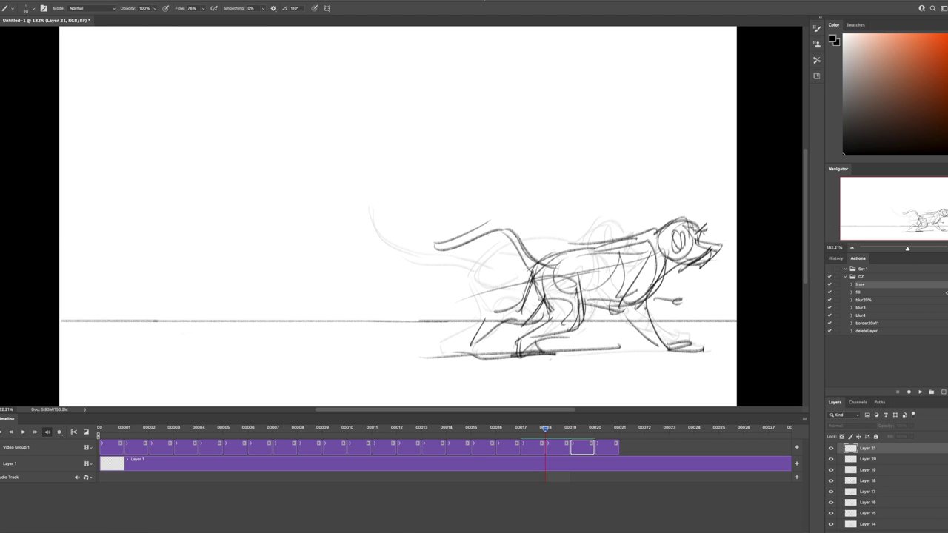
pyautogui.moveTo(546, 273); pyautogui.dragTo(668, 246)
pyautogui.moveTo(616, 236)
pyautogui.mouseDown()
pyautogui.moveTo(566, 268)
pyautogui.moveTo(522, 356)
pyautogui.moveTo(544, 296)
pyautogui.mouseUp()
pyautogui.moveTo(481, 282); pyautogui.dragTo(577, 218)
pyautogui.moveTo(533, 240); pyautogui.dragTo(652, 229)
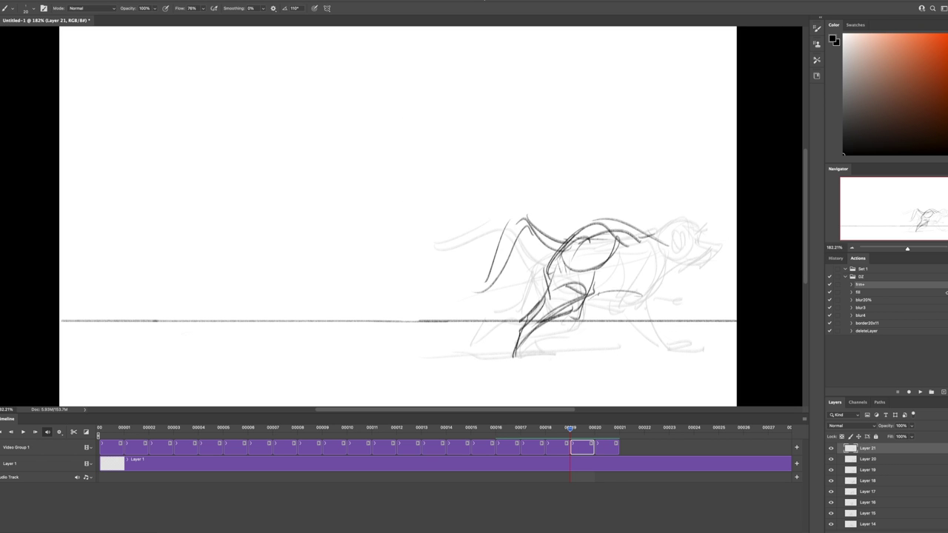
pyautogui.press('F1')
pyautogui.press('F2')
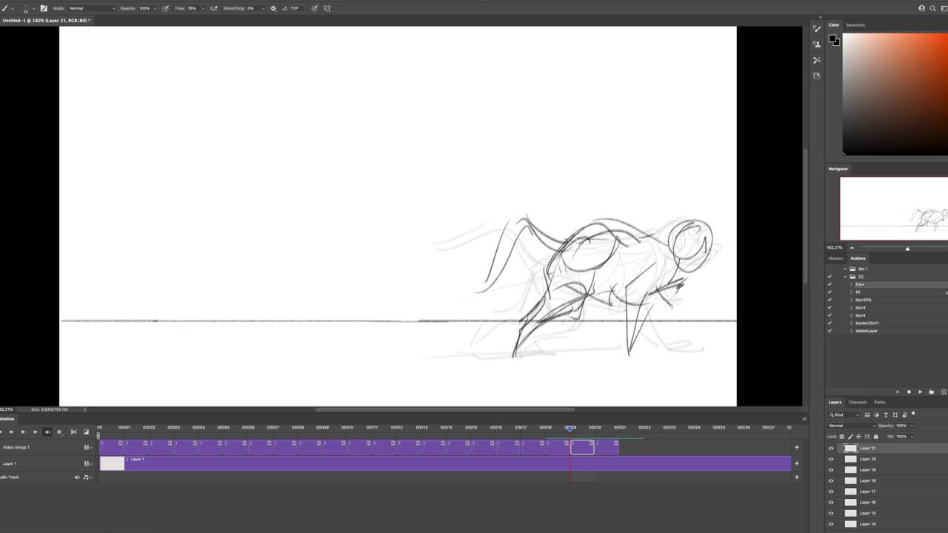
# Add blank frames and sketch the monkey's crouching landing pose.
pyautogui.press('F1')
pyautogui.moveTo(585, 347); pyautogui.dragTo(678, 346)
pyautogui.moveTo(595, 359); pyautogui.dragTo(634, 357)
pyautogui.moveTo(589, 259)
pyautogui.mouseDown()
pyautogui.moveTo(690, 255)
pyautogui.moveTo(648, 282)
pyautogui.mouseUp()
pyautogui.moveTo(615, 289); pyautogui.dragTo(568, 335)
pyautogui.moveTo(522, 256)
pyautogui.mouseDown()
pyautogui.moveTo(628, 222)
pyautogui.moveTo(729, 303)
pyautogui.mouseUp()
pyautogui.moveTo(677, 281); pyautogui.dragTo(628, 362)
pyautogui.moveTo(644, 290); pyautogui.dragTo(596, 333)
pyautogui.moveTo(615, 226); pyautogui.dragTo(737, 273)
# On frame 21, outline the crouching monkey near the right edge after comparing frames.
pyautogui.press('F1')
pyautogui.press('F2')
pyautogui.press('F1')
pyautogui.moveTo(683, 226); pyautogui.dragTo(670, 309)
pyautogui.moveTo(685, 244)
pyautogui.mouseDown()
pyautogui.moveTo(689, 332)
pyautogui.moveTo(729, 321)
pyautogui.mouseUp()
pyautogui.moveTo(545, 244); pyautogui.dragTo(622, 209)
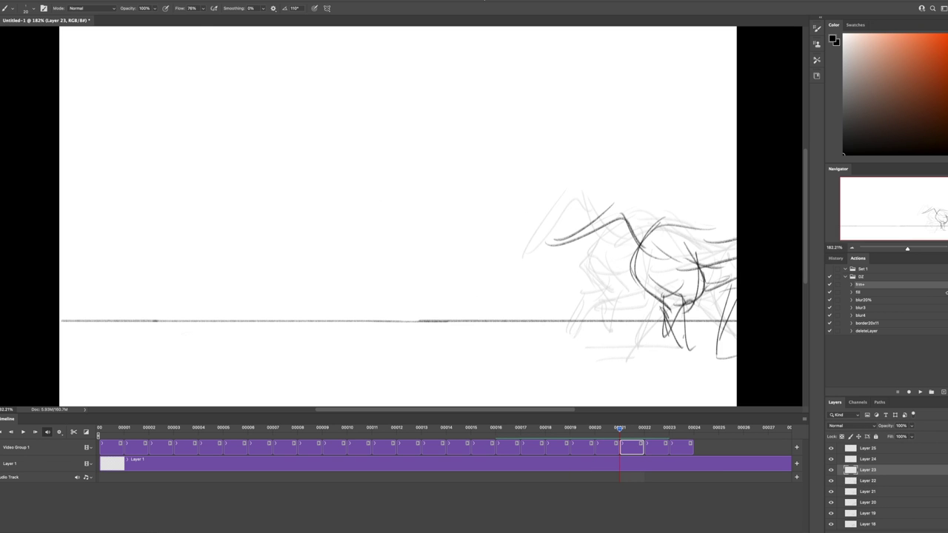
# Add a curved body stroke on frame 22, then play the animation from the start.
pyautogui.press('F2')
pyautogui.moveTo(711, 220); pyautogui.dragTo(685, 290)
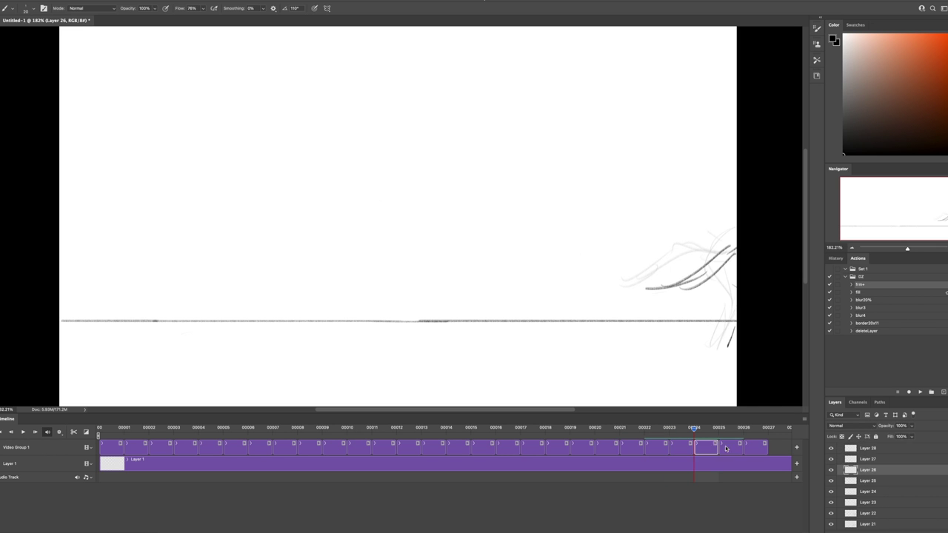
pyautogui.click(16, 486)
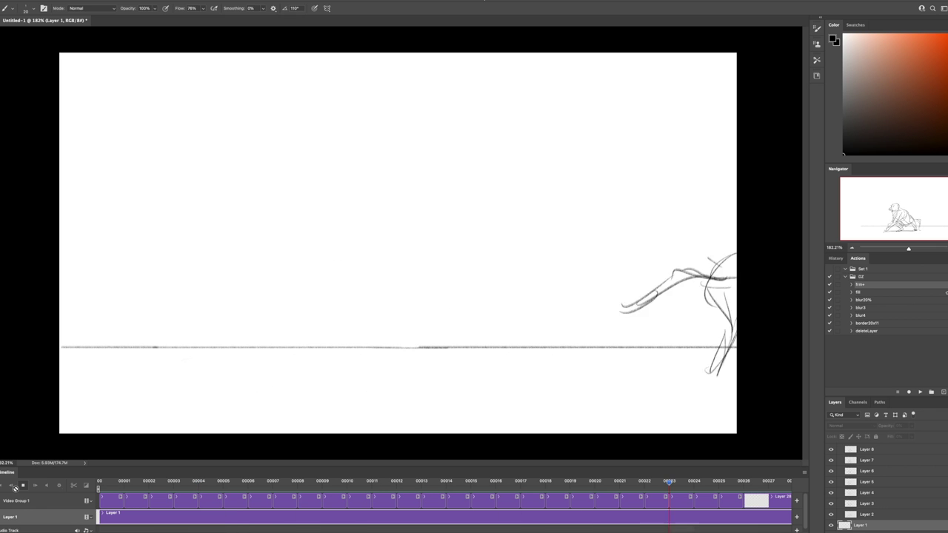